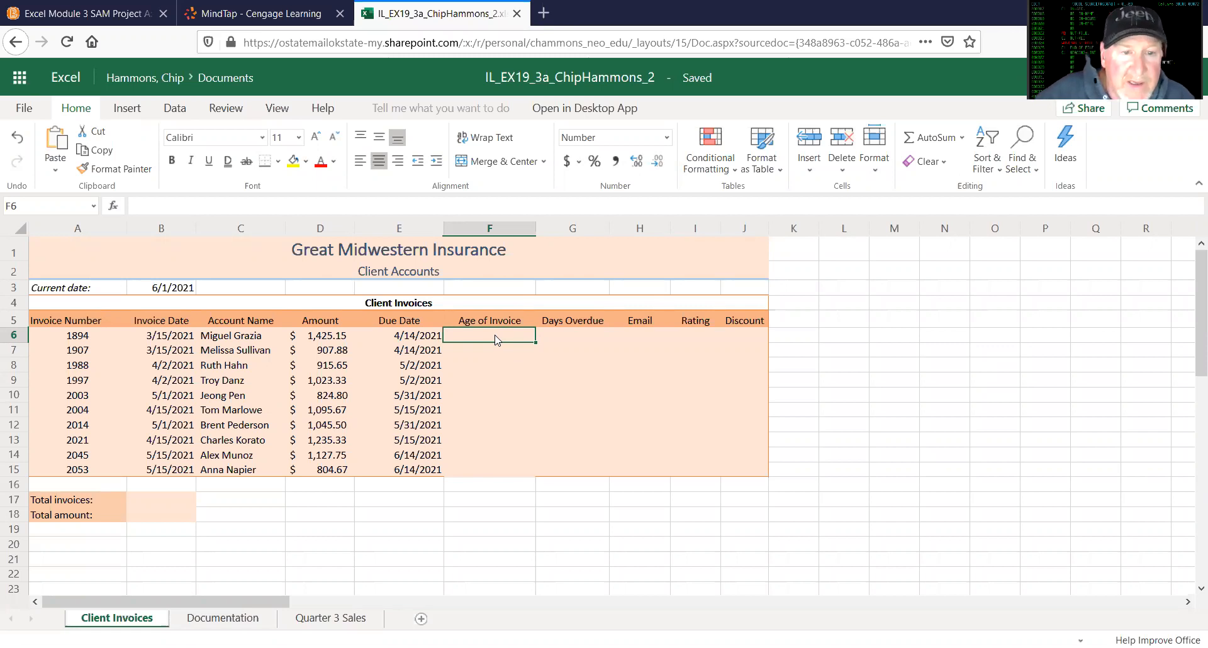
Step: Calculate the invoice age in F6 with =$B$3 - B6 and fill the formula down through F15
{"action": "left_click", "coordinate": [163, 206]}
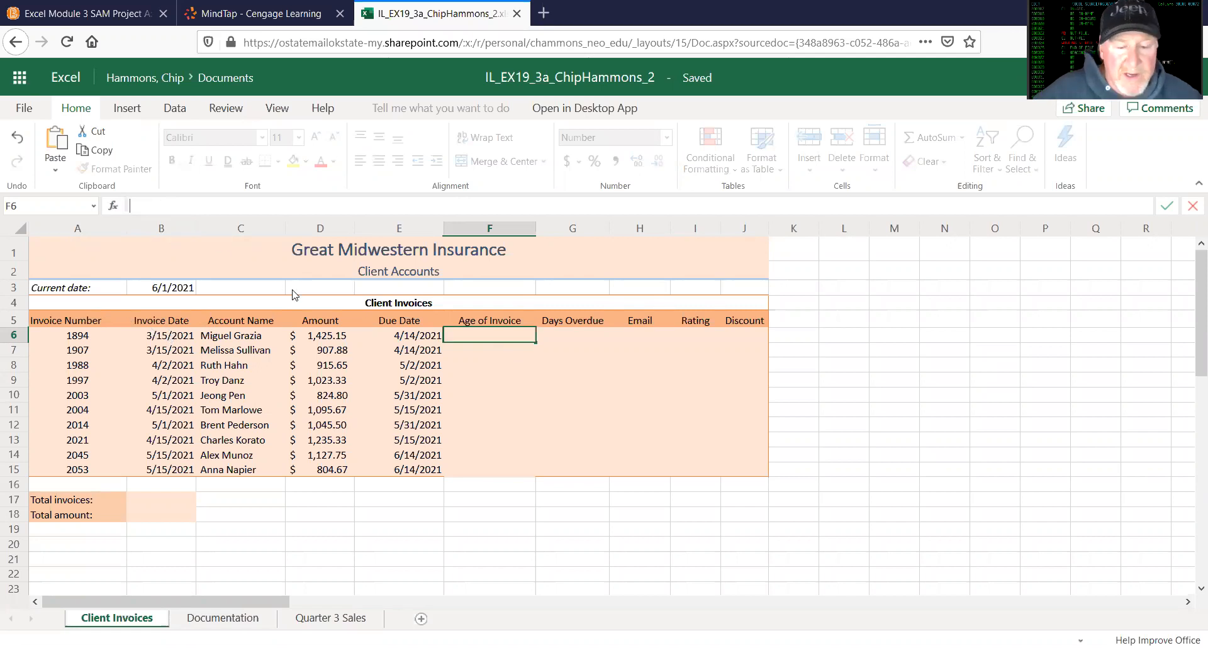
{"action": "type", "text": "="}
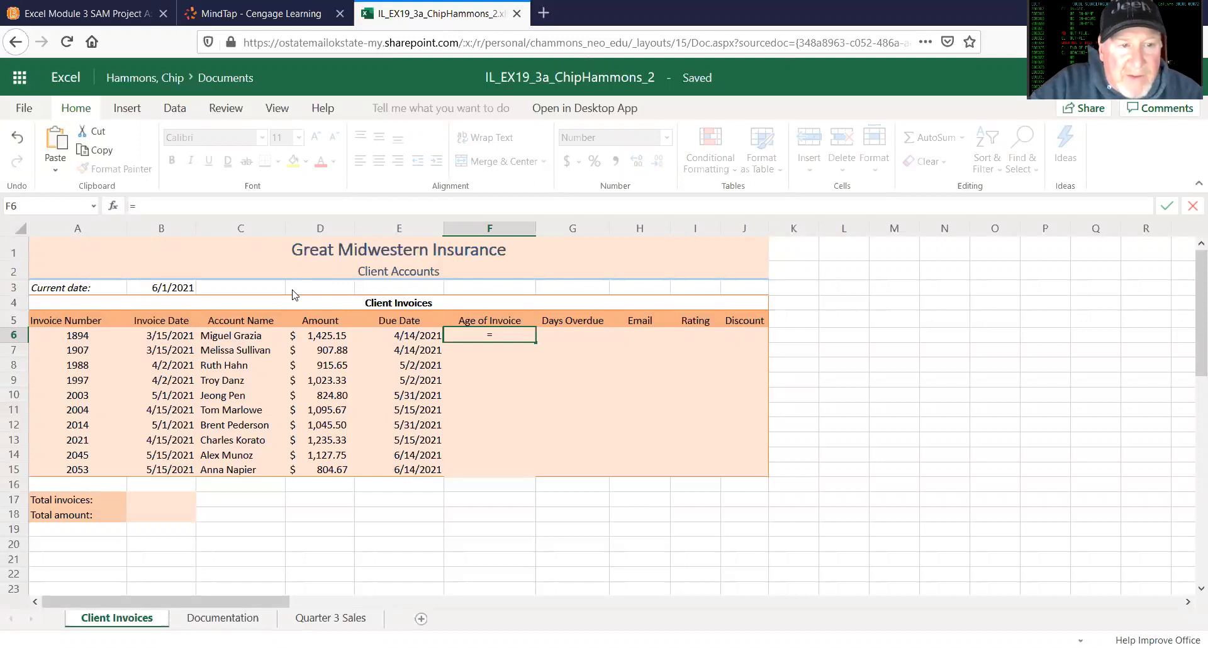
{"action": "type", "text": "b3"}
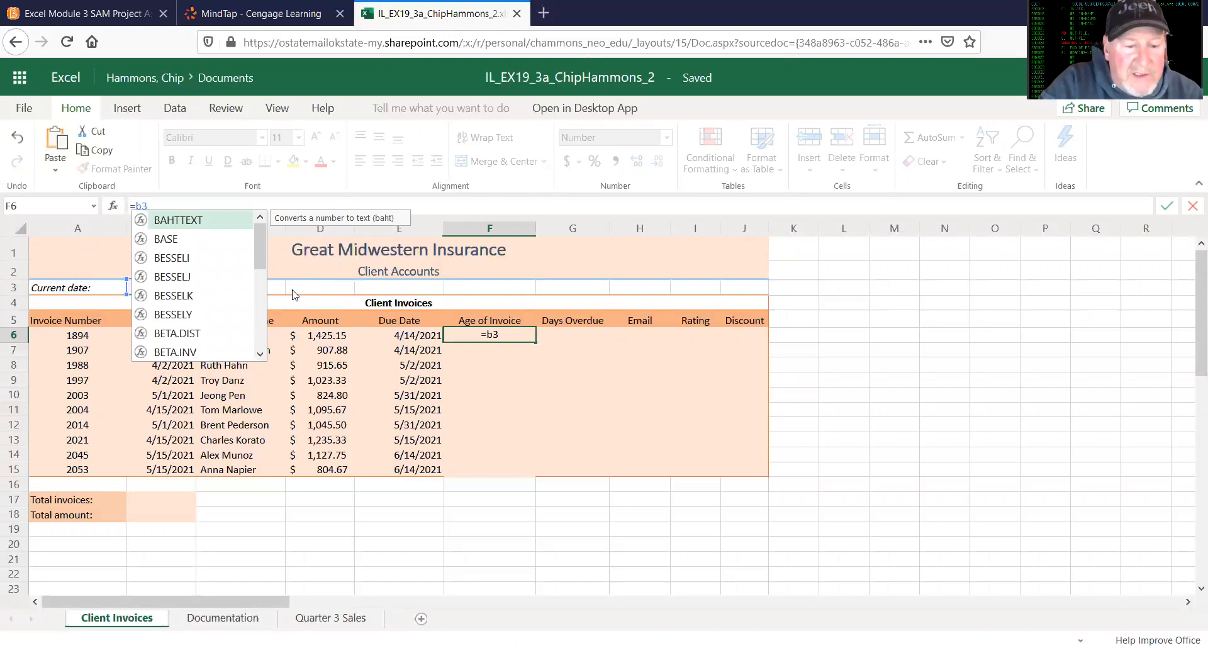
{"action": "key", "text": "F4"}
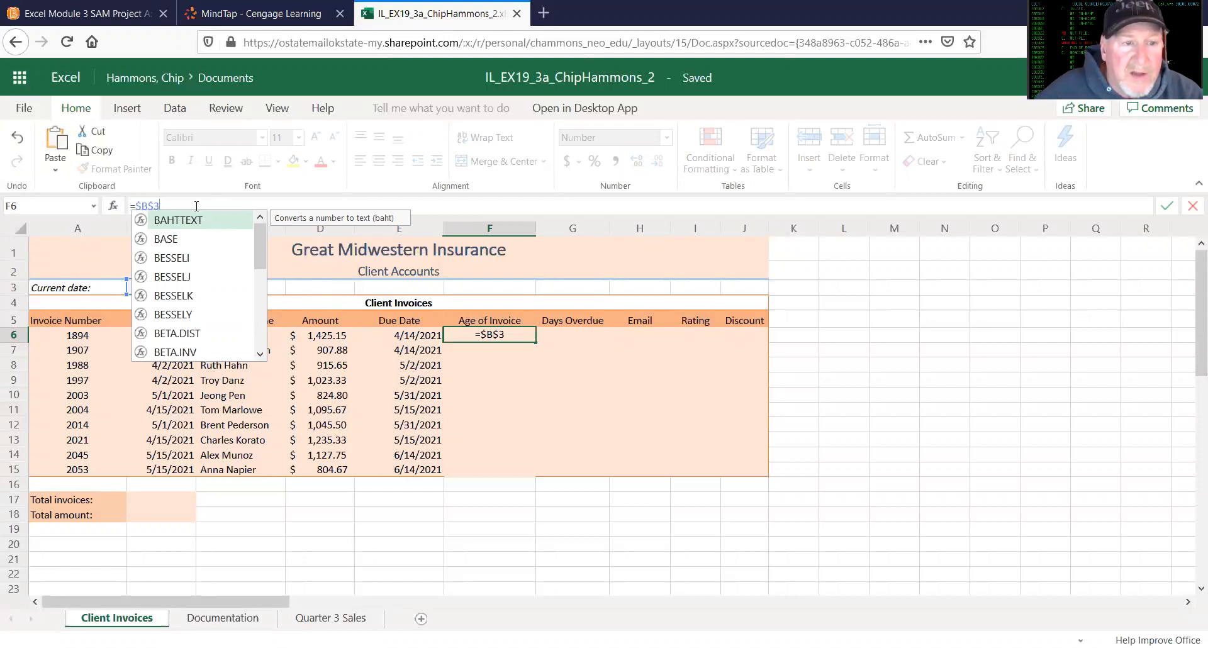
{"action": "left_click", "coordinate": [175, 204]}
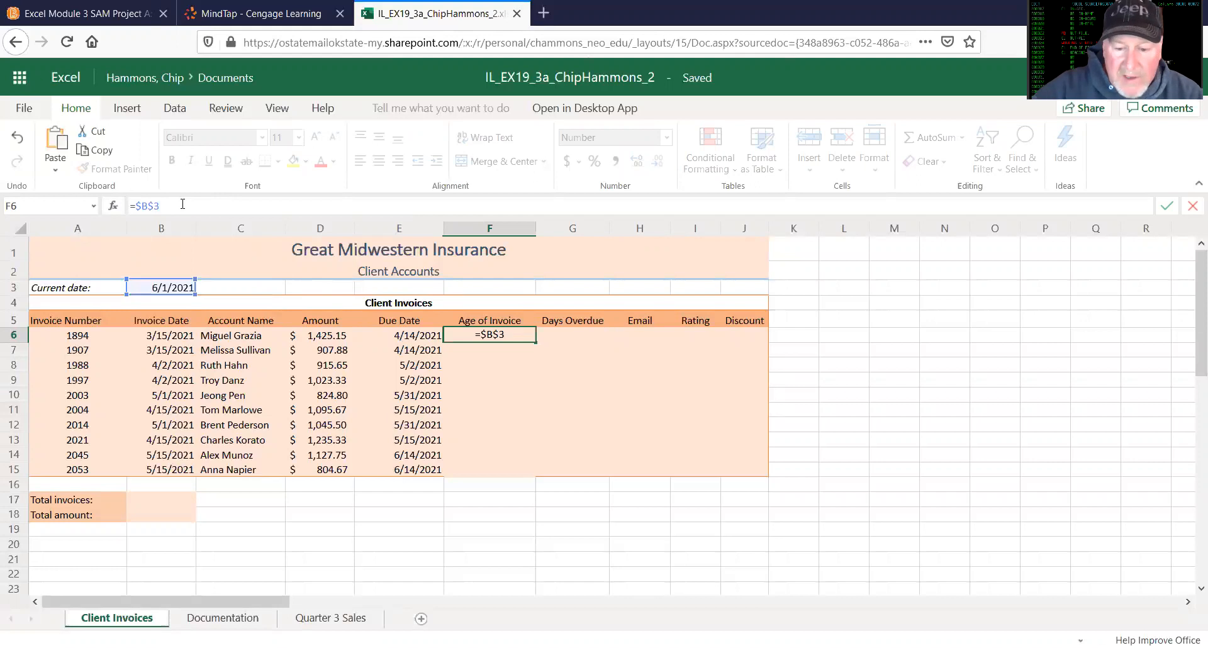
{"action": "type", "text": "-"}
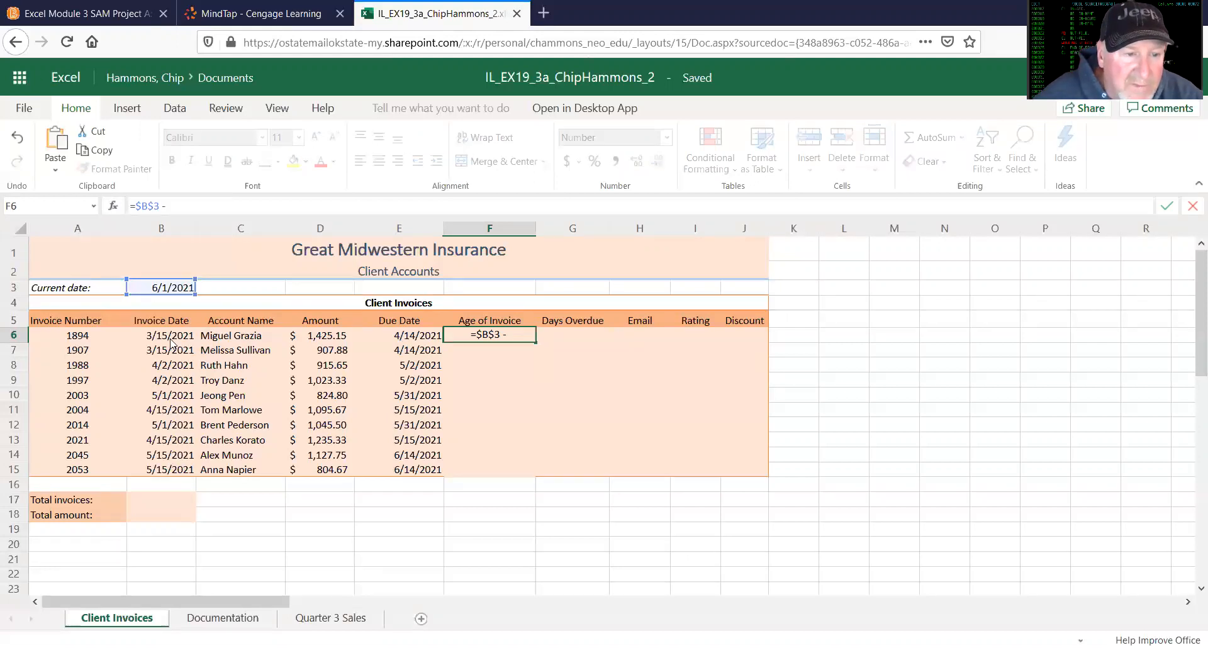
{"action": "type", "text": "b6"}
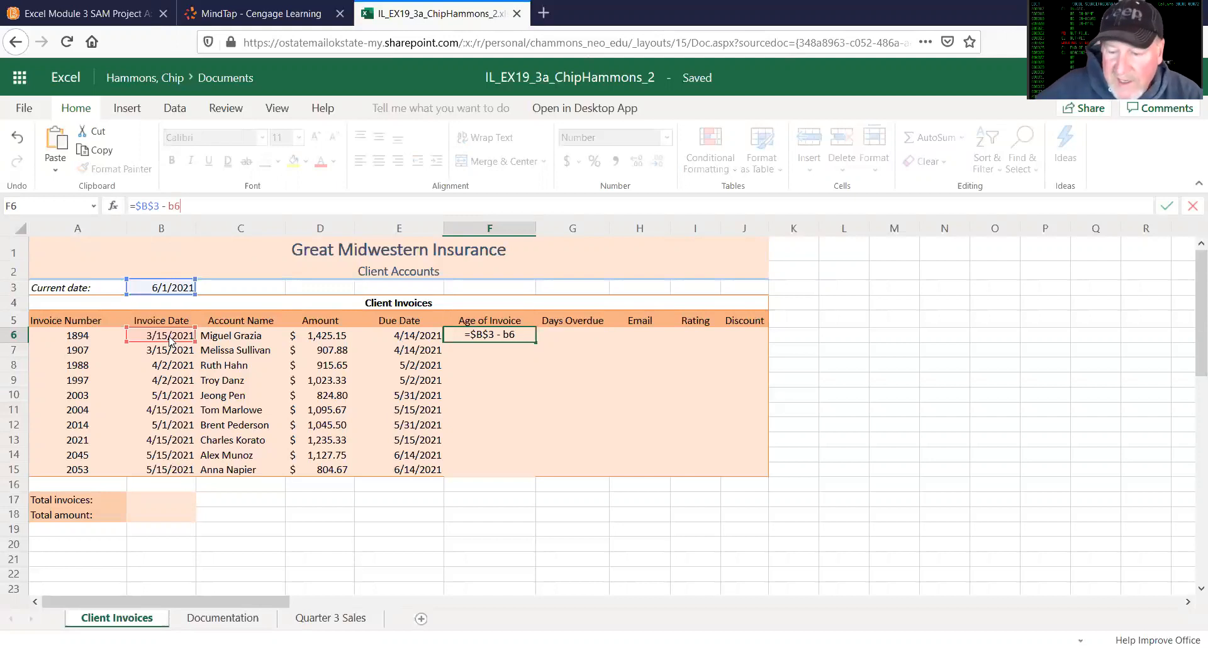
{"action": "key", "text": "Return"}
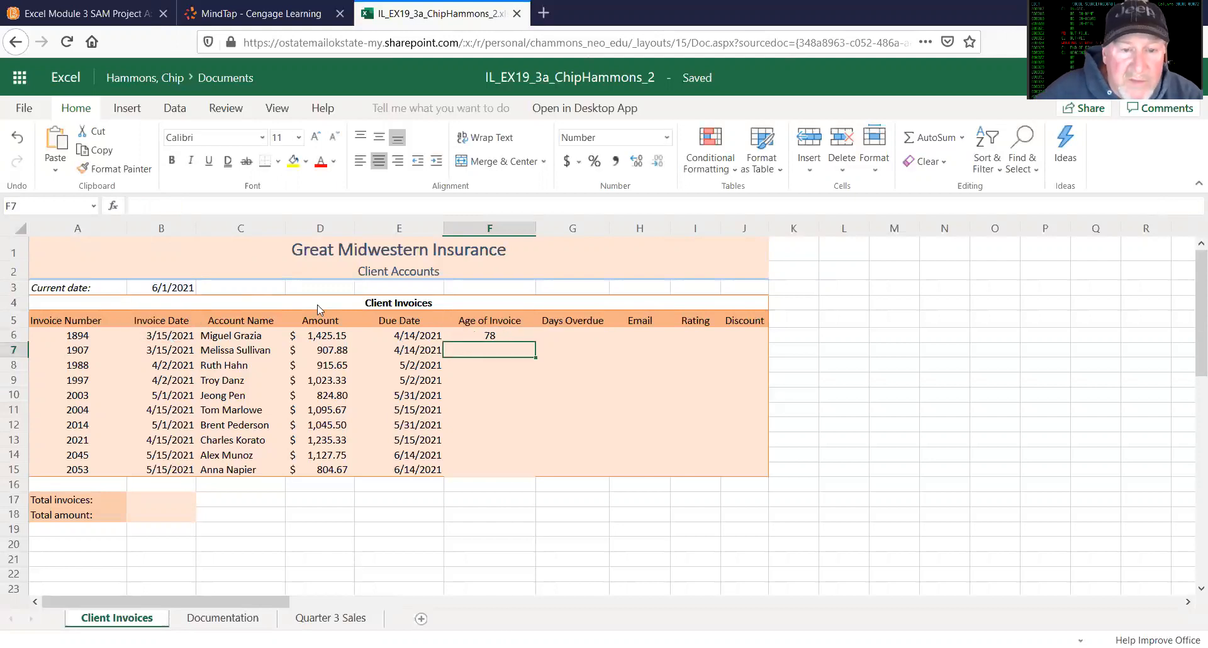
{"action": "left_click", "coordinate": [490, 334]}
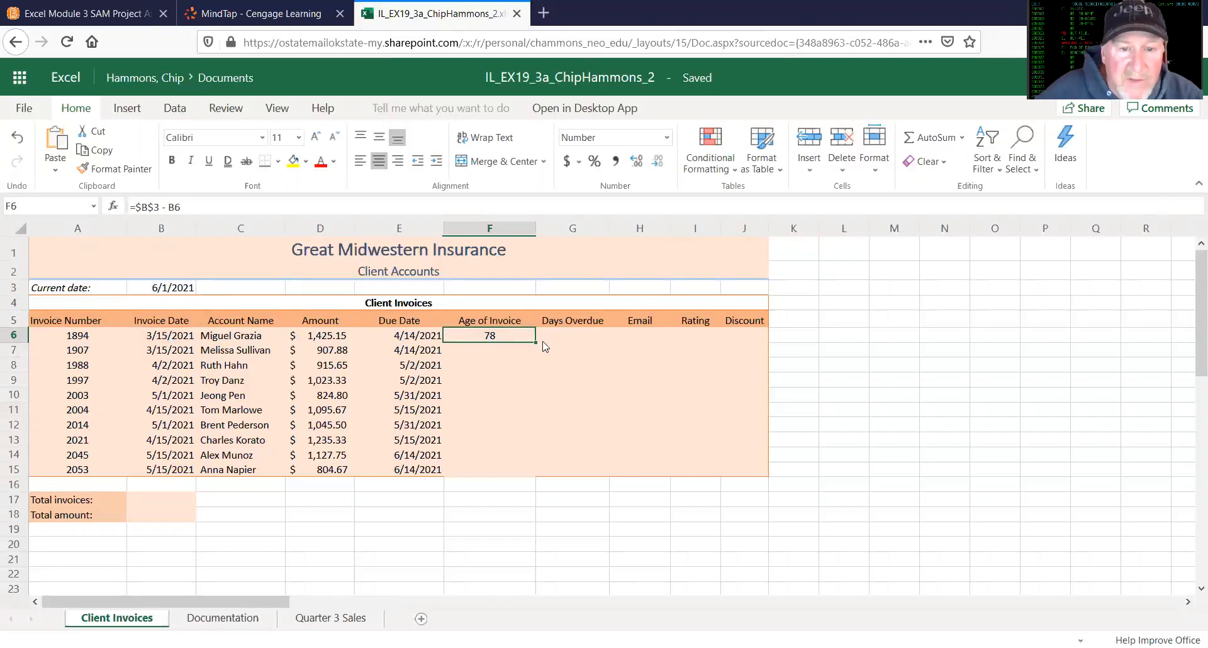
{"action": "left_click_drag", "start_coordinate": [534, 340], "coordinate": [529, 462]}
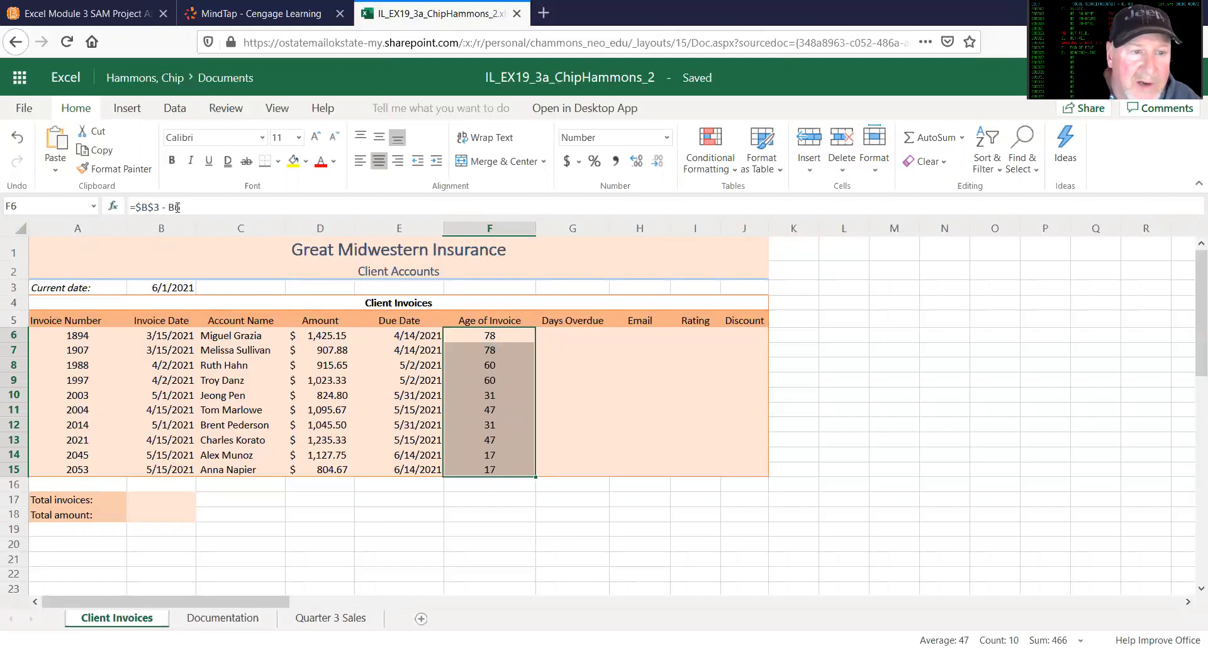
Step: Enter =IF(F6>30,$B$3-B6) in G6 for the first invoice's days overdue
{"action": "left_click", "coordinate": [579, 338]}
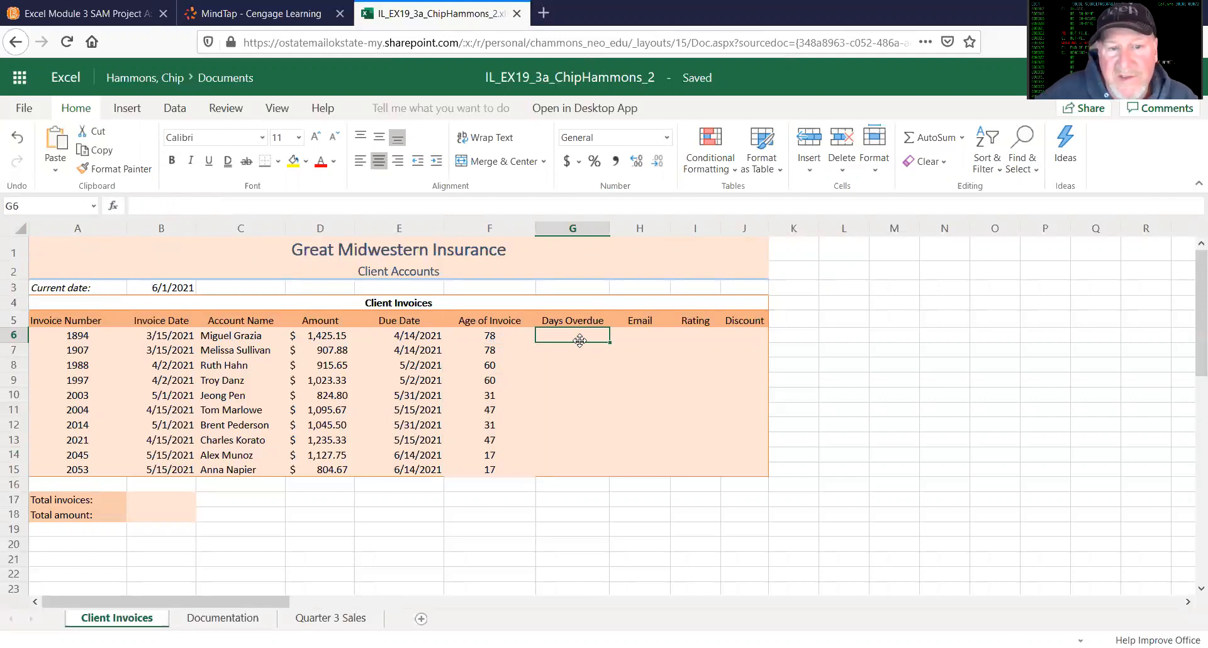
{"action": "left_click", "coordinate": [172, 205]}
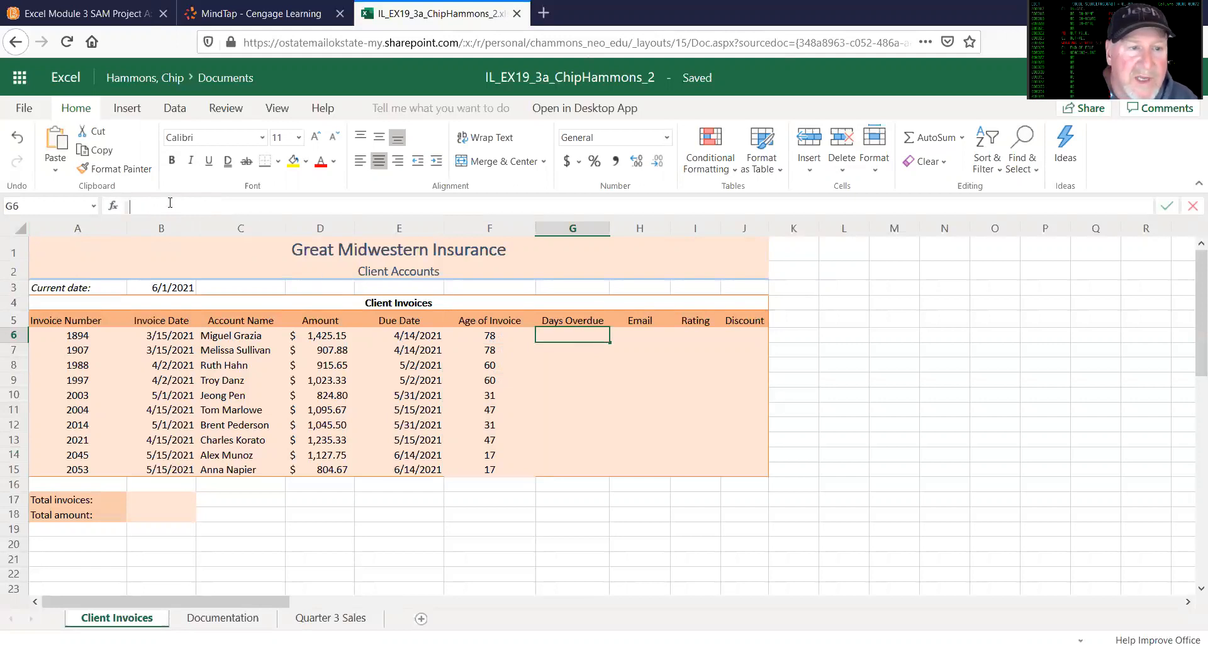
{"action": "type", "text": "=i"}
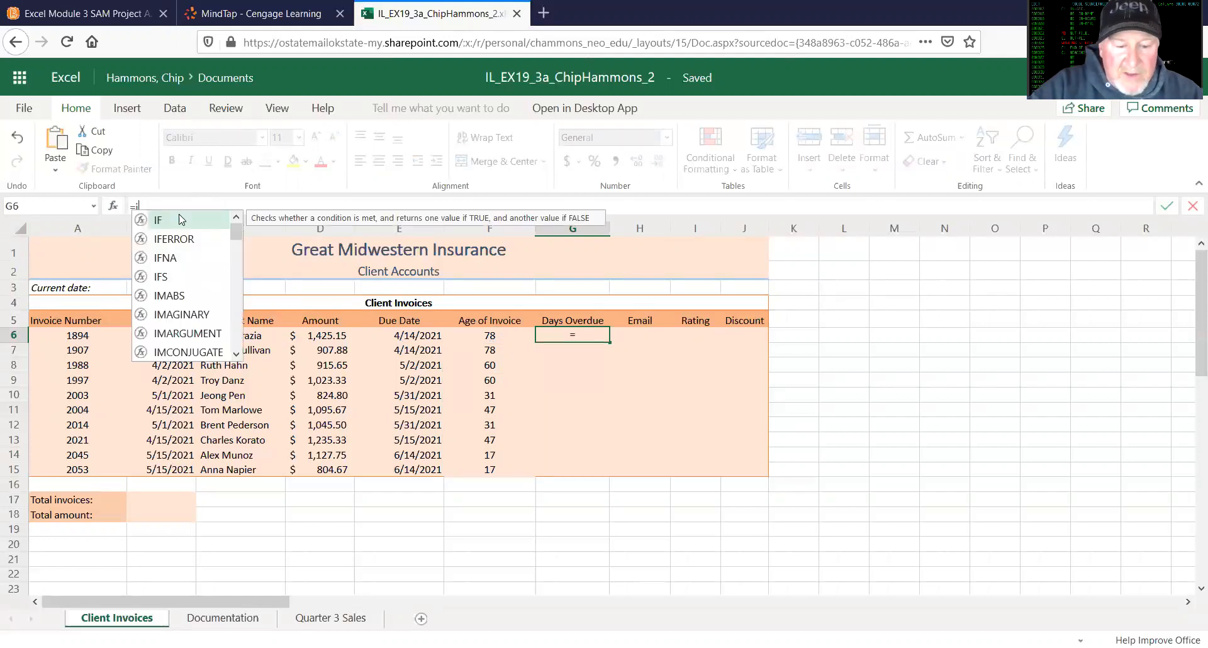
{"action": "type", "text": "f("}
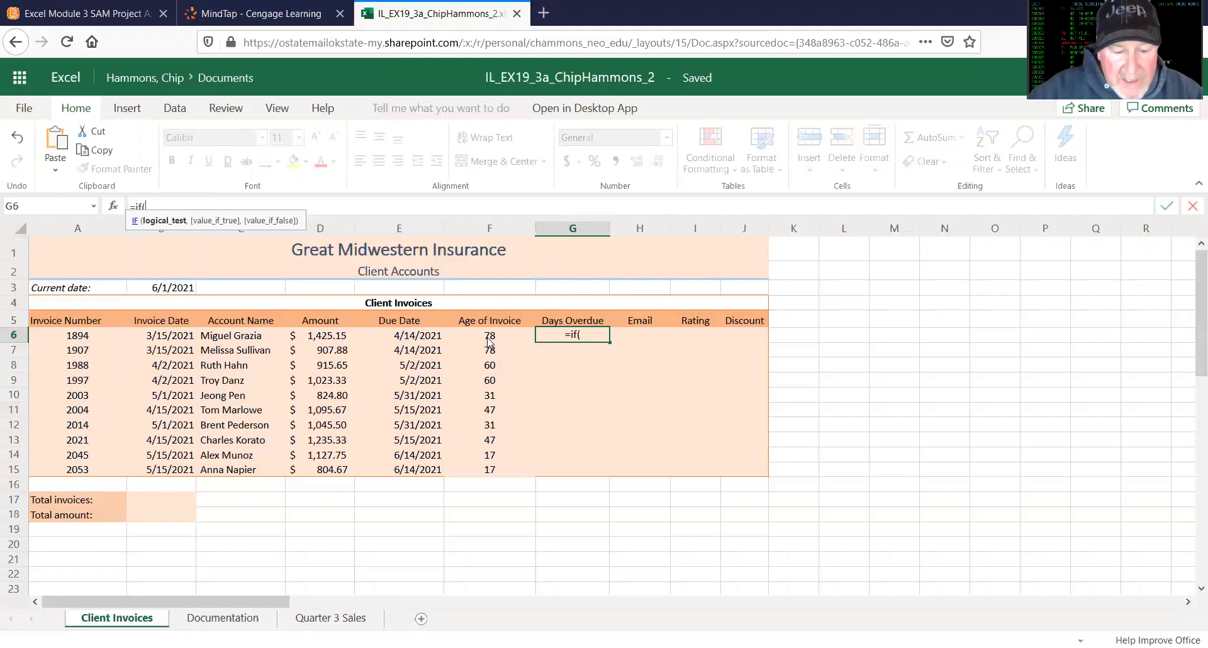
{"action": "type", "text": "f"}
{"action": "type", "text": "6"}
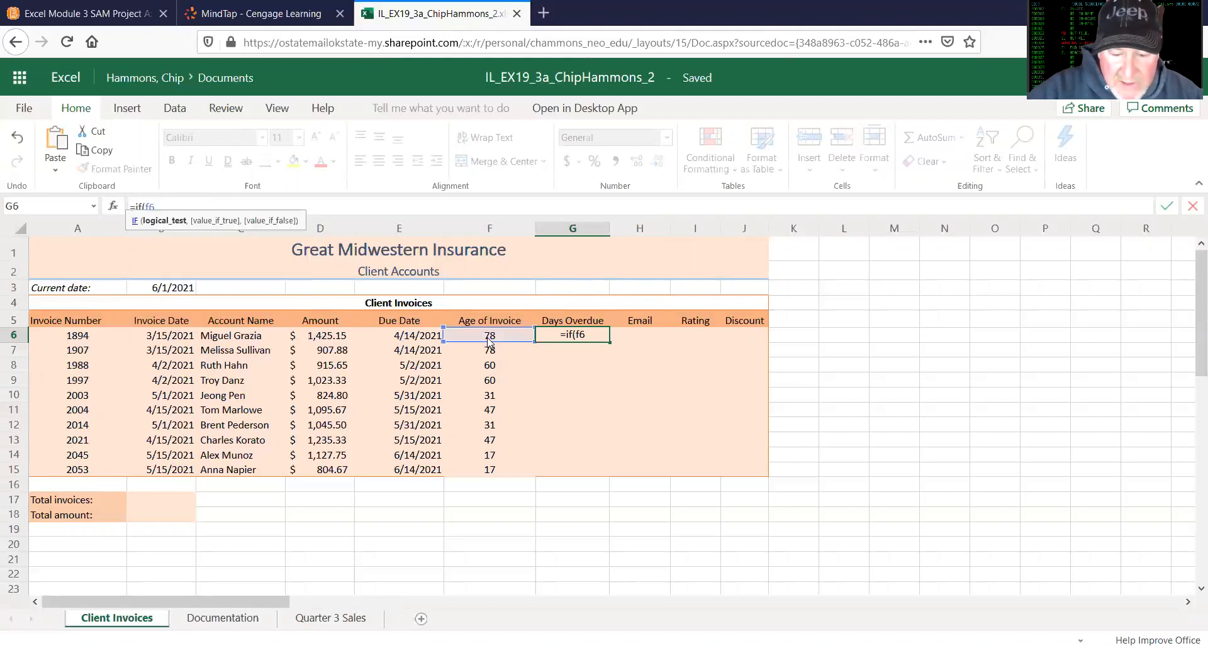
{"action": "type", "text": ">30"}
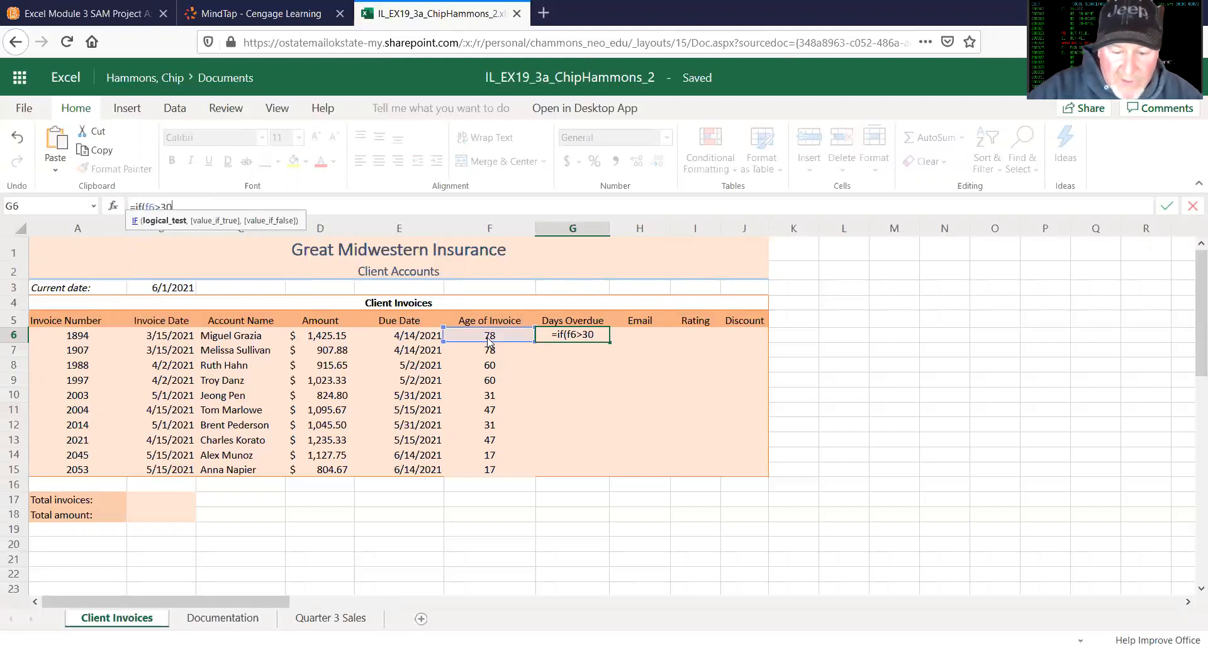
{"action": "type", "text": ","}
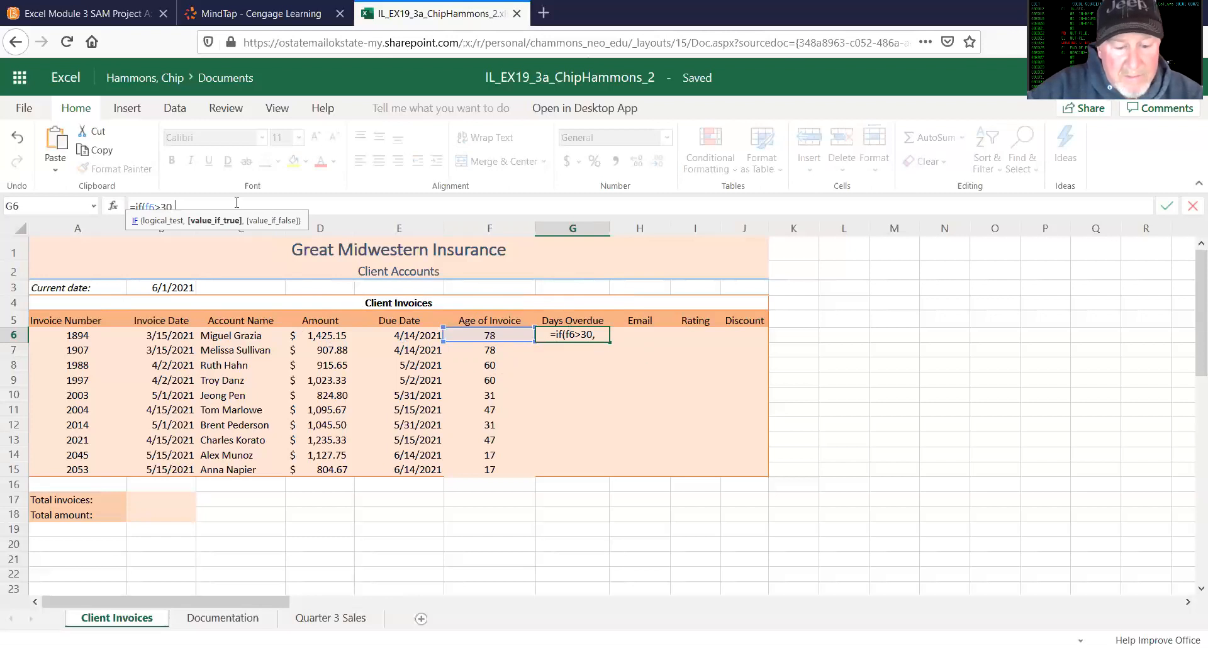
{"action": "type", "text": "b"}
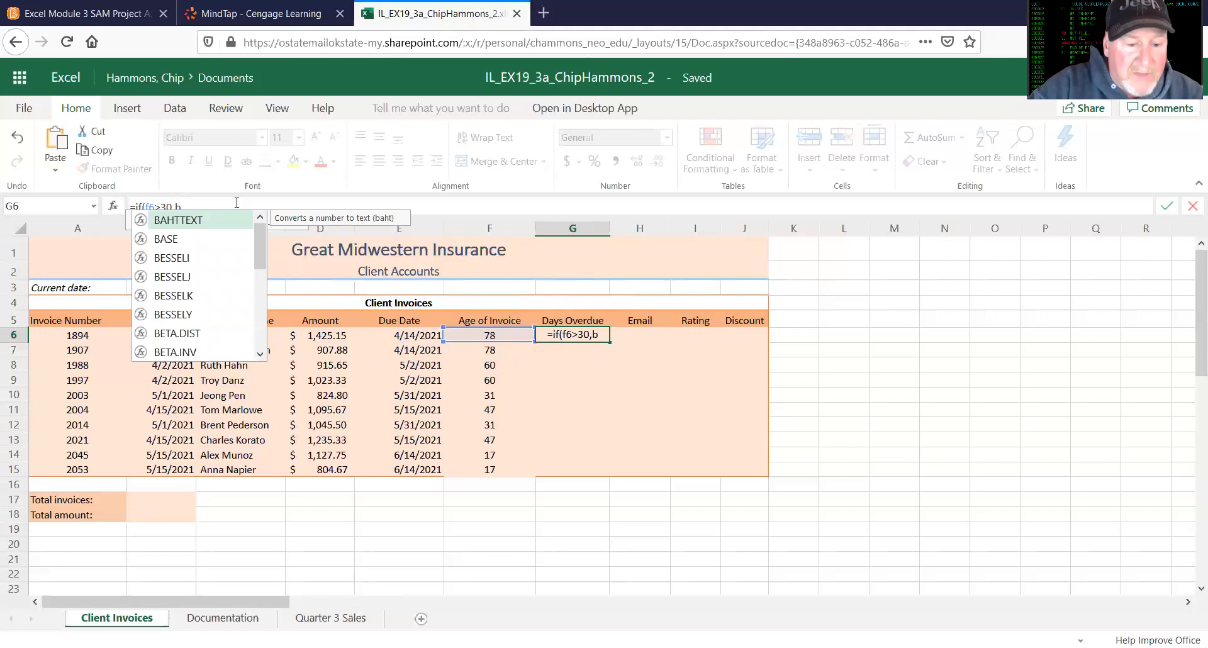
{"action": "type", "text": "3"}
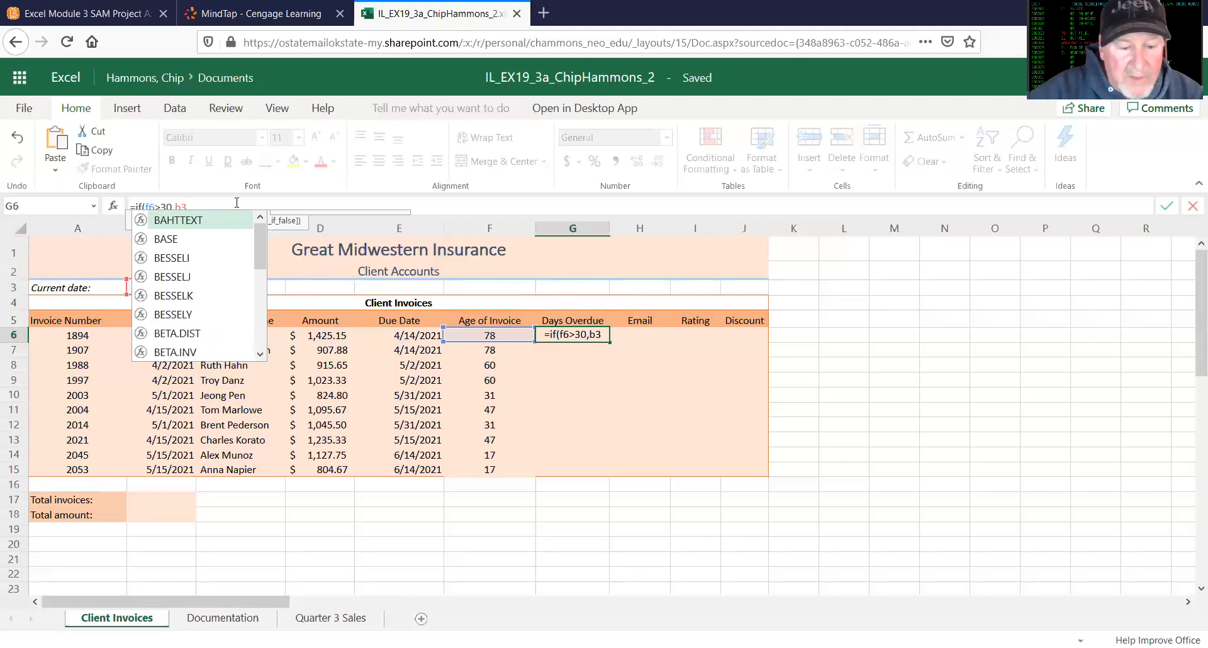
{"action": "key", "text": "F4"}
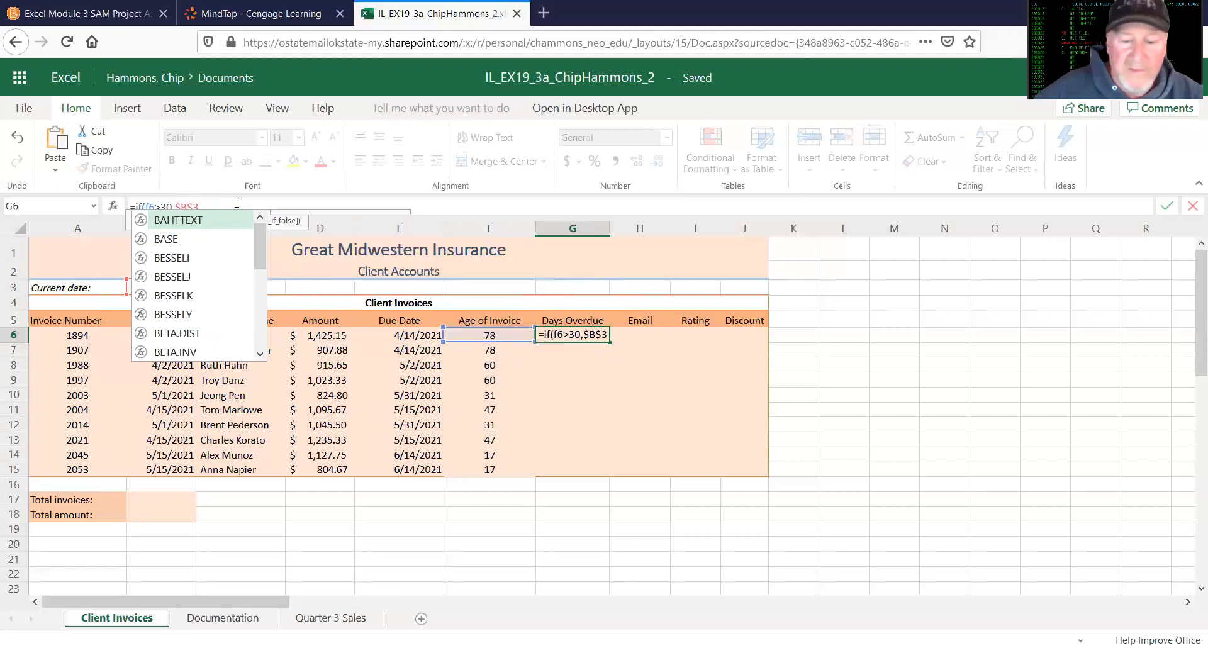
{"action": "type", "text": "-b"}
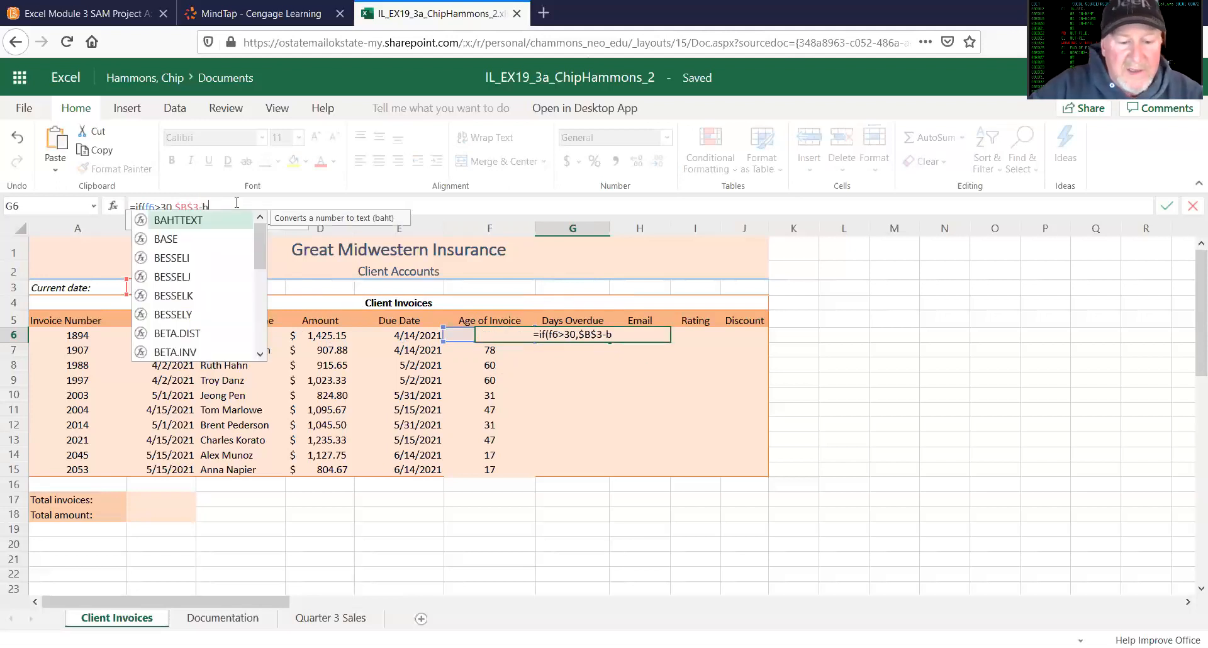
{"action": "type", "text": "6)"}
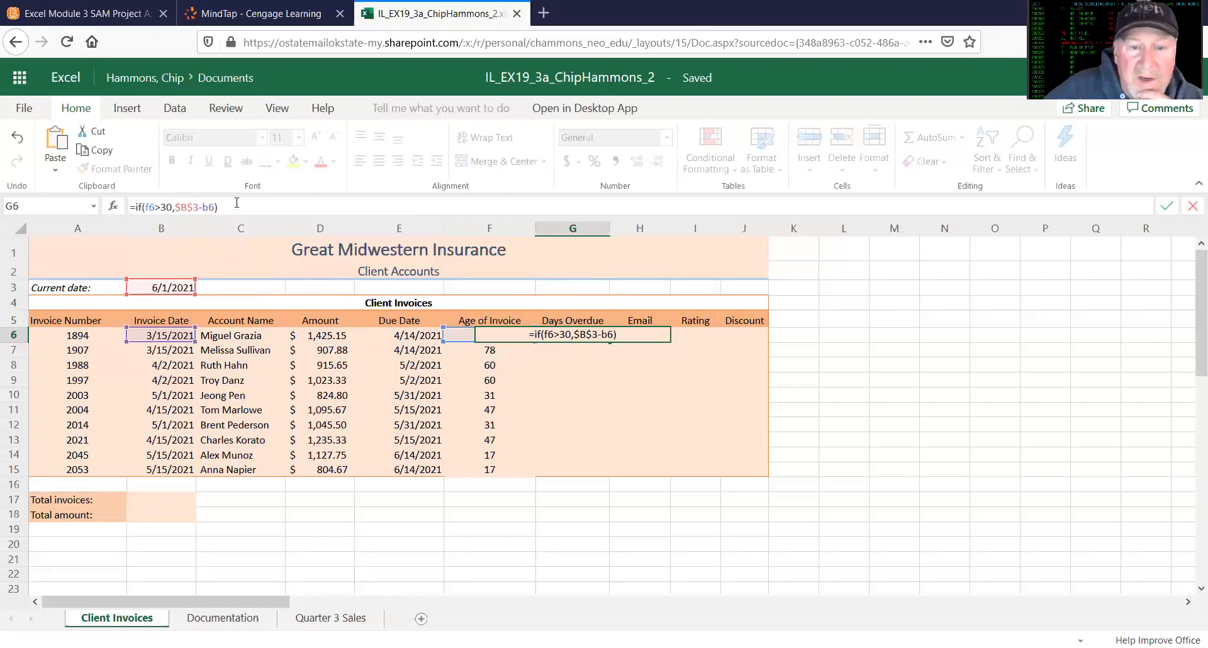
{"action": "key", "text": "Return"}
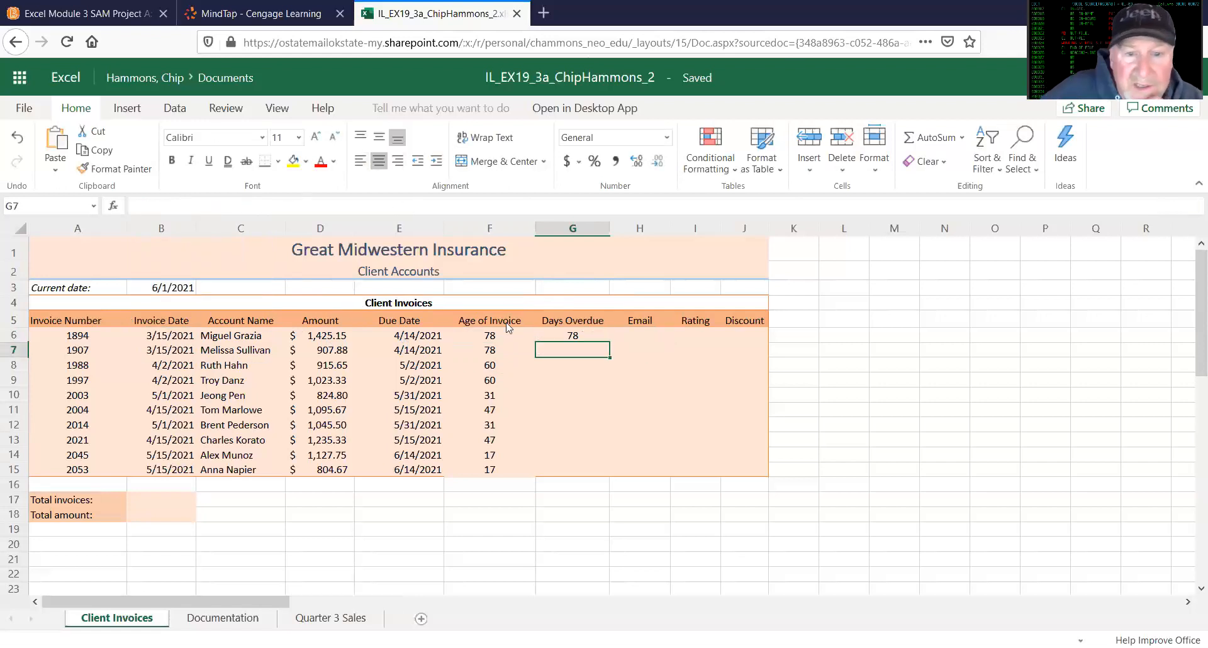
Step: Replace B6 with F6 in the G6 formula, giving =IF(F6>30,$B$3-F6)
{"action": "key", "text": "Up"}
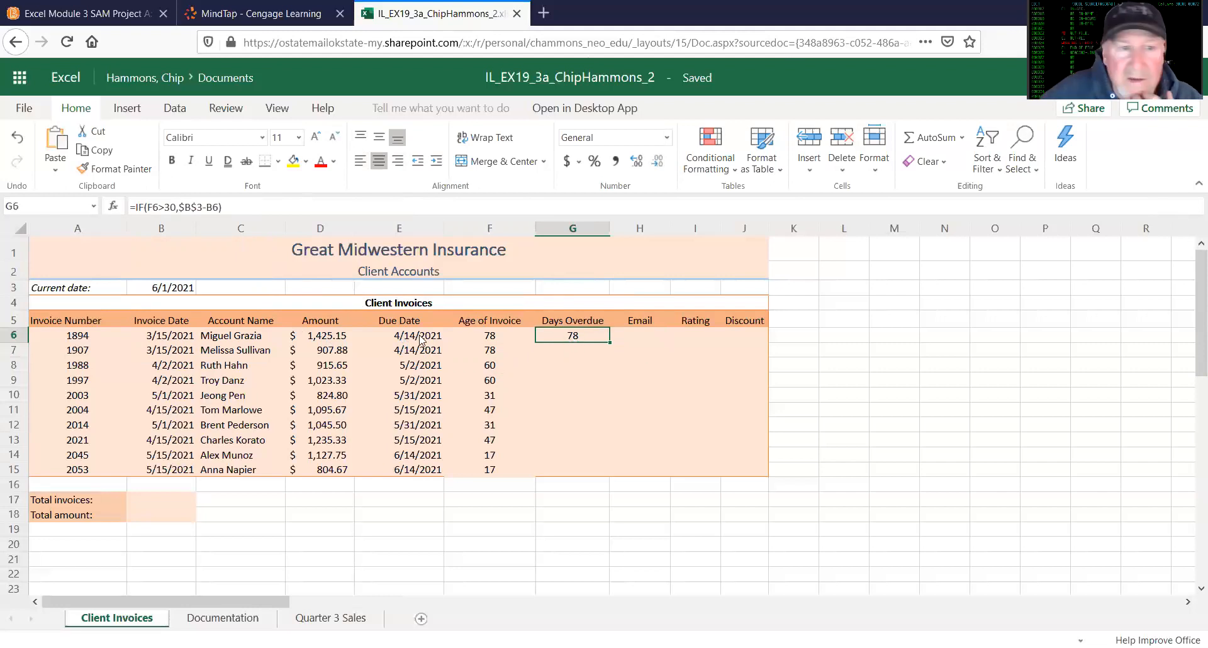
{"action": "left_click", "coordinate": [211, 206]}
{"action": "key", "text": "BackSpace"}
{"action": "key", "text": "BackSpace"}
{"action": "type", "text": "f6"}
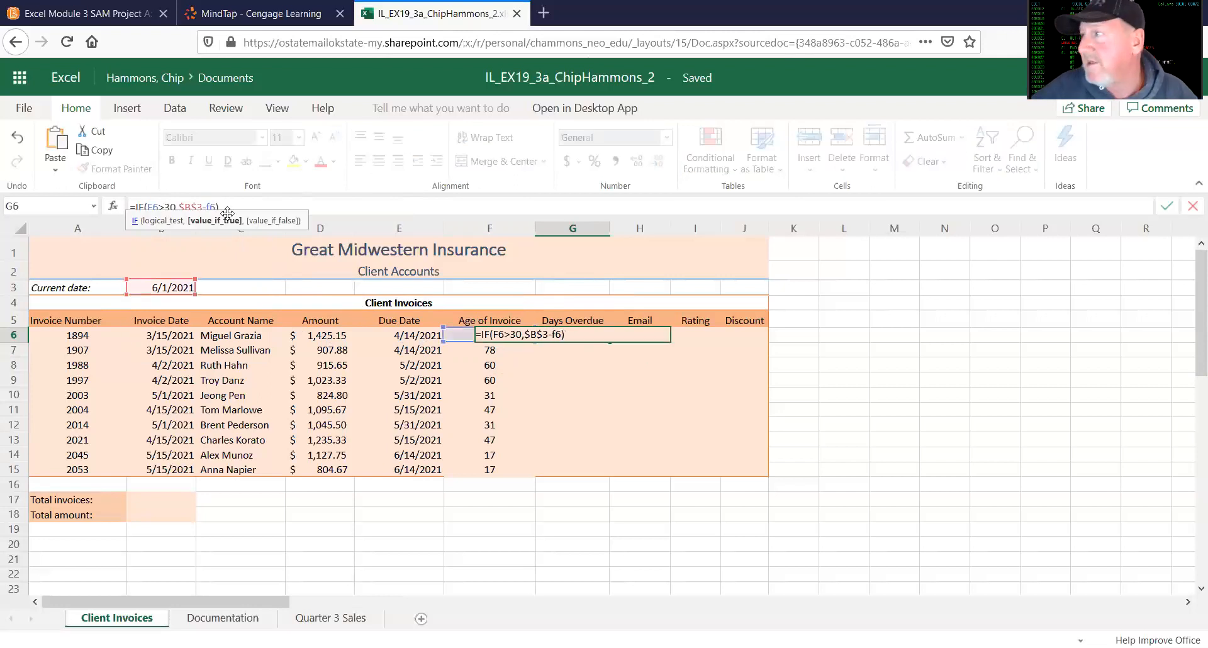
{"action": "key", "text": "Return"}
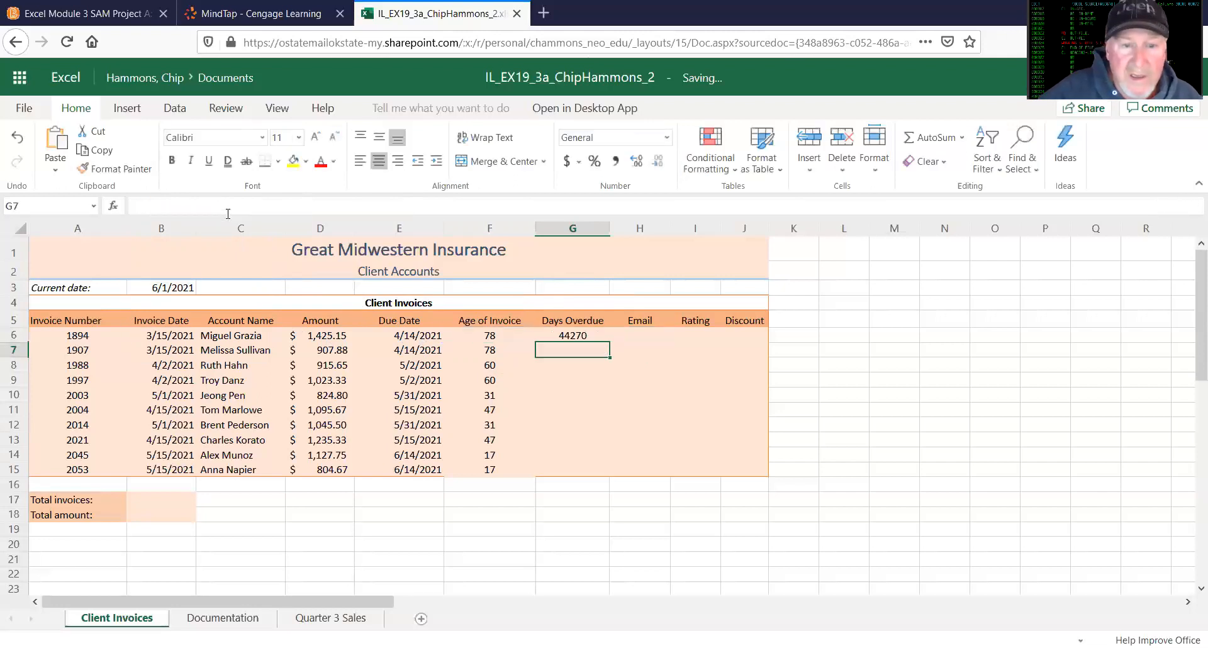
{"action": "left_click", "coordinate": [568, 333]}
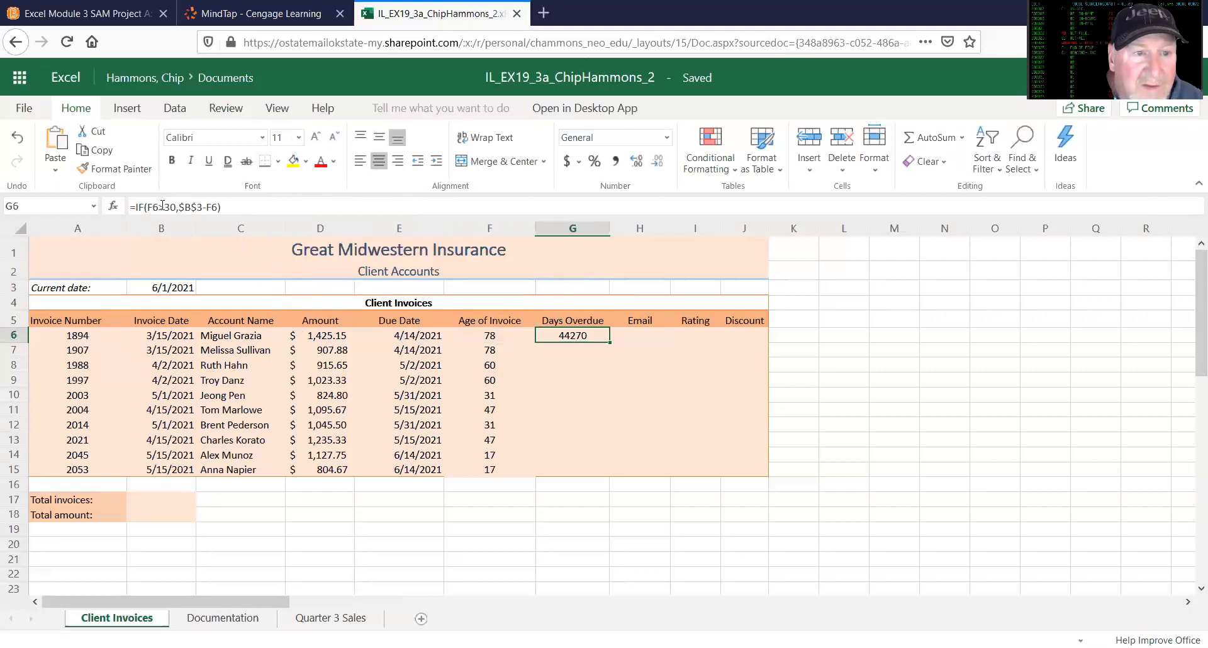
{"action": "left_click", "coordinate": [219, 206]}
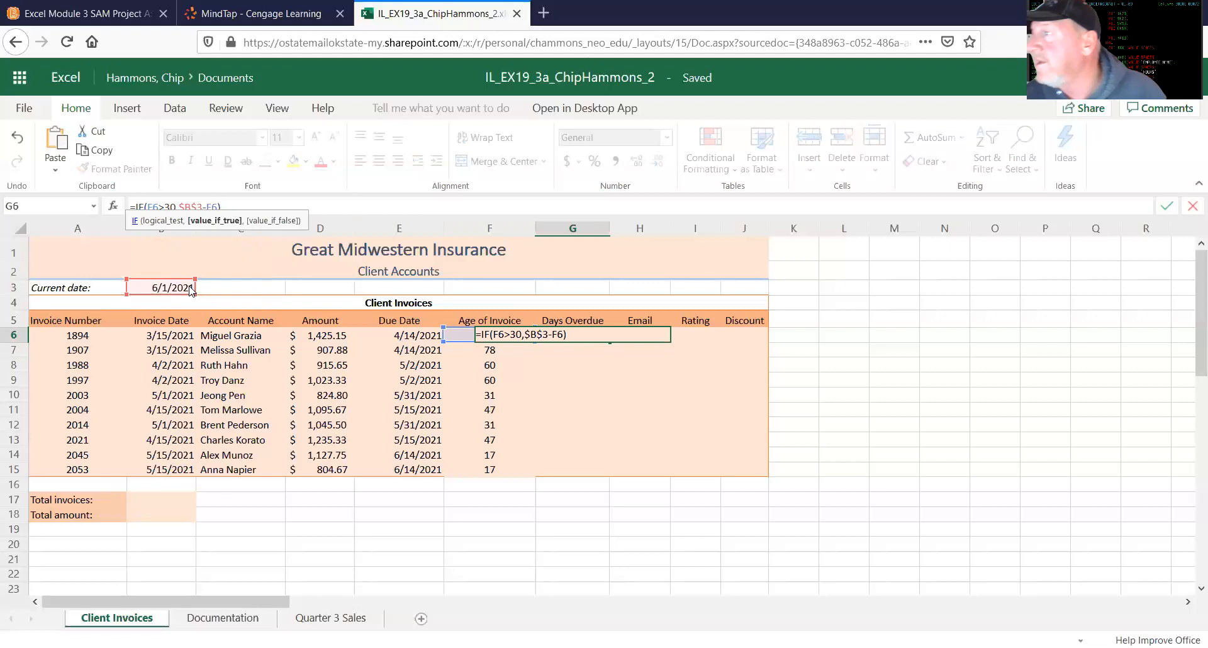
{"action": "left_click", "coordinate": [246, 205]}
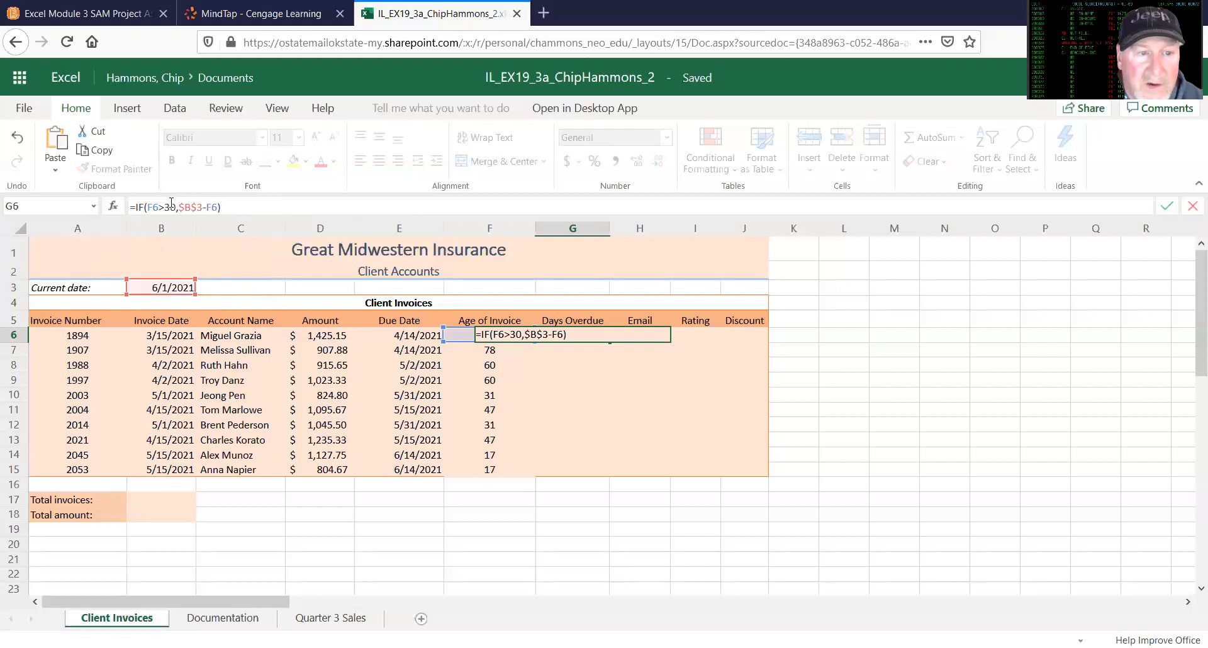
{"action": "left_click", "coordinate": [517, 284]}
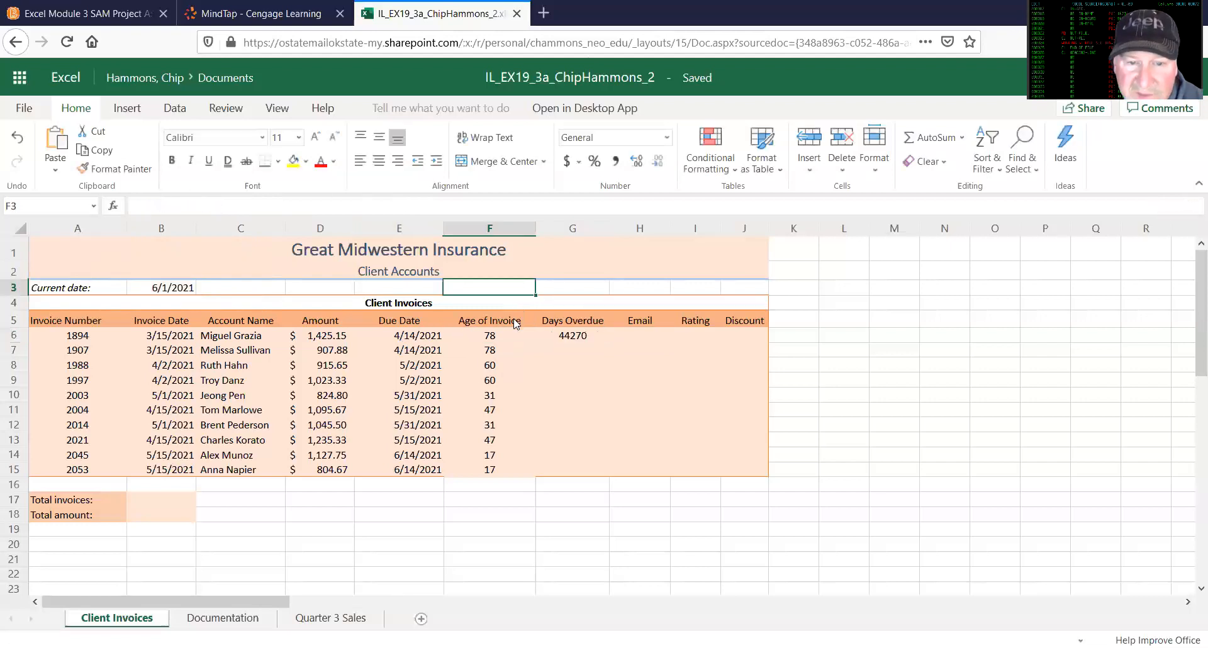
Step: Reverse the subtraction in the G6 formula so that it reads =IF(F6>30,F6-$B$3)
{"action": "left_click", "coordinate": [565, 339]}
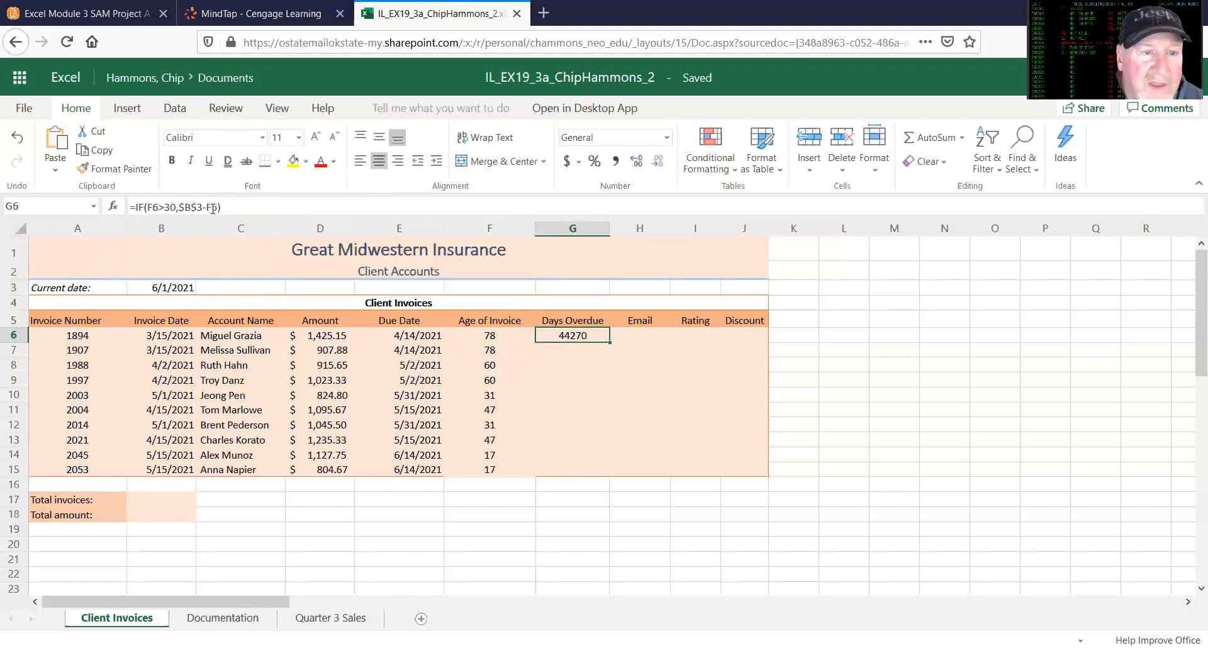
{"action": "left_click", "coordinate": [180, 206]}
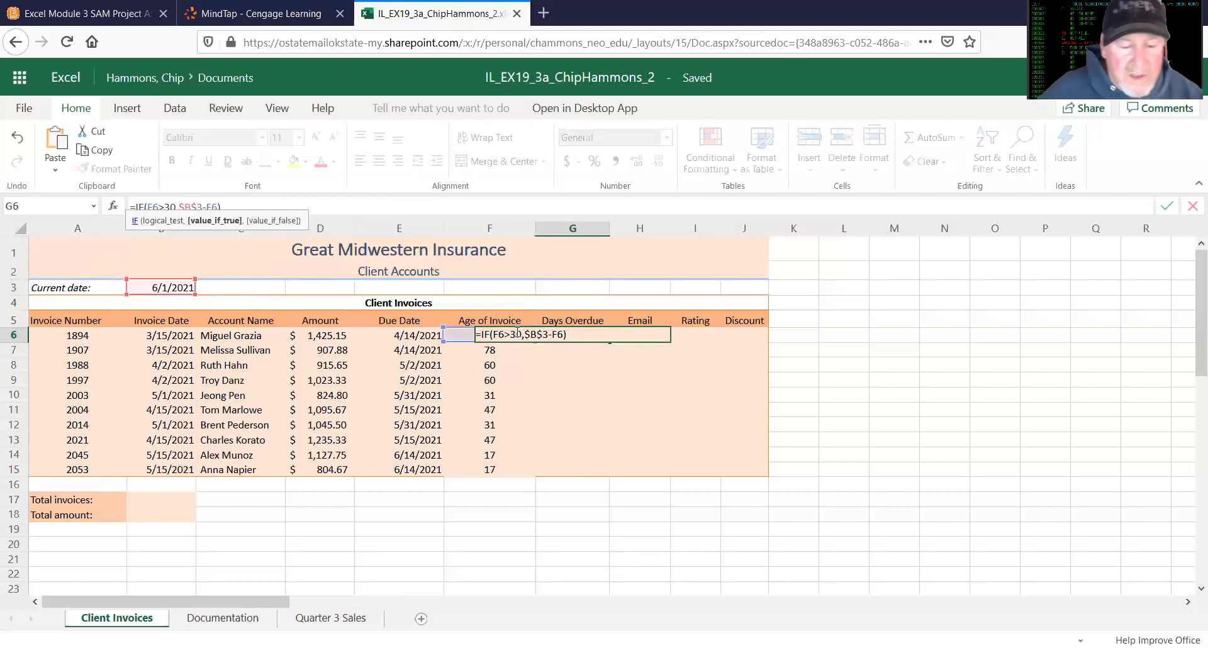
{"action": "type", "text": "f"}
{"action": "type", "text": "-"}
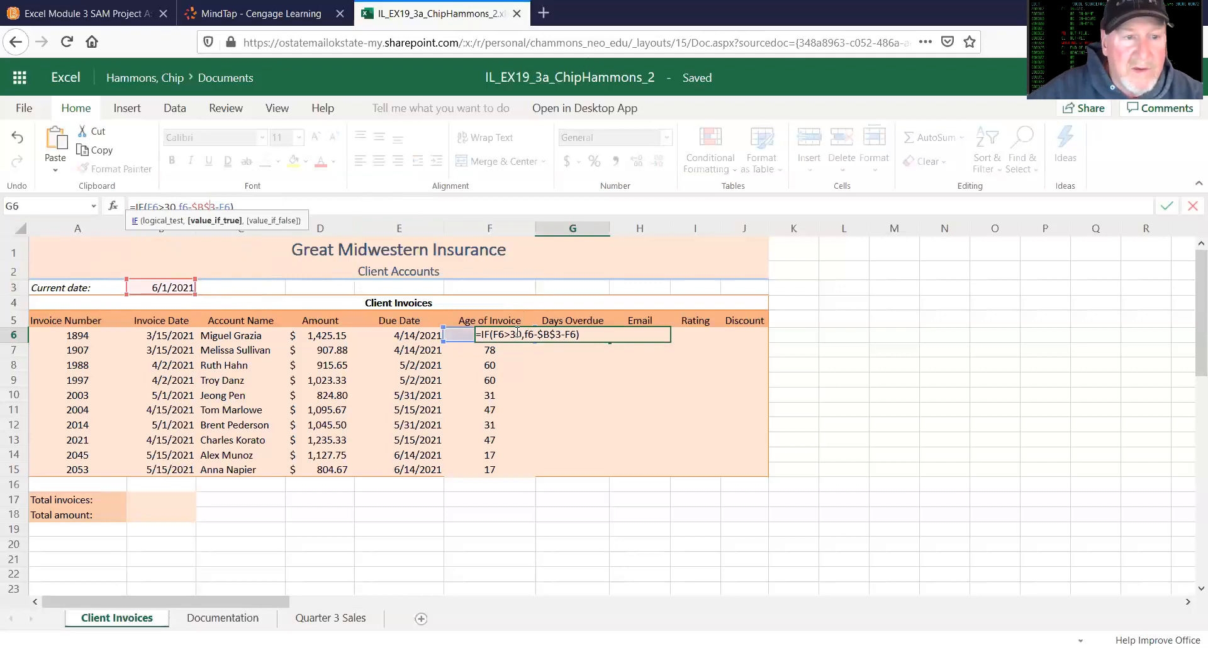
{"action": "key", "text": "BackSpace"}
{"action": "key", "text": "BackSpace"}
{"action": "key", "text": "BackSpace"}
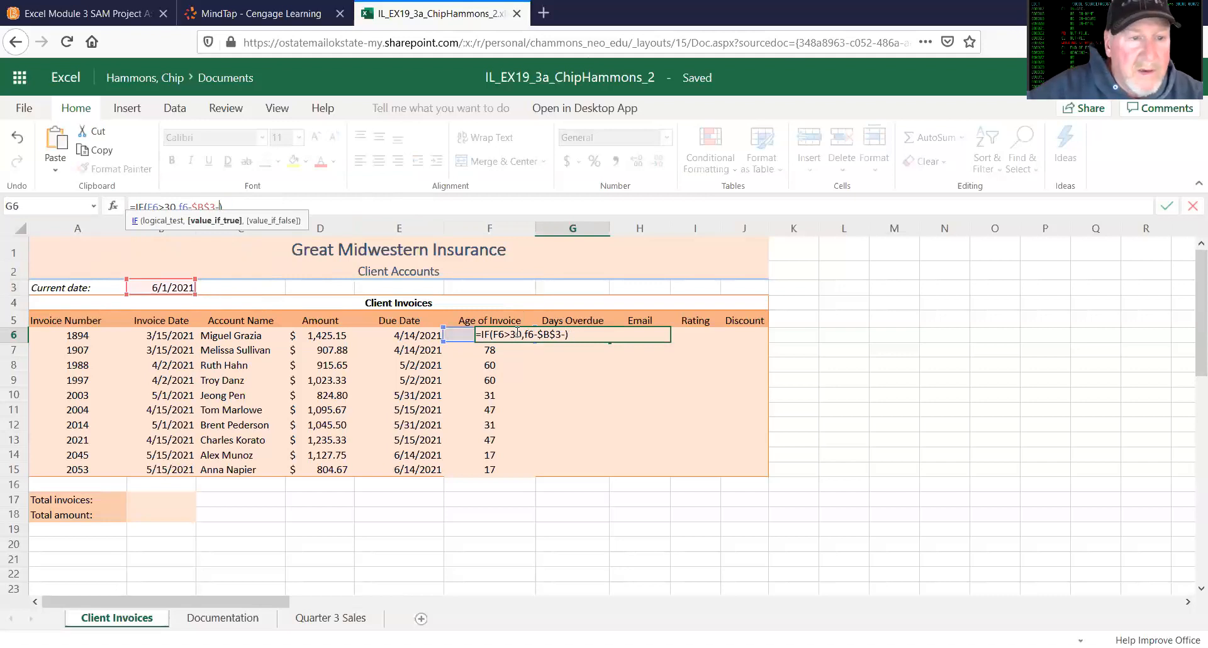
{"action": "key", "text": "Return"}
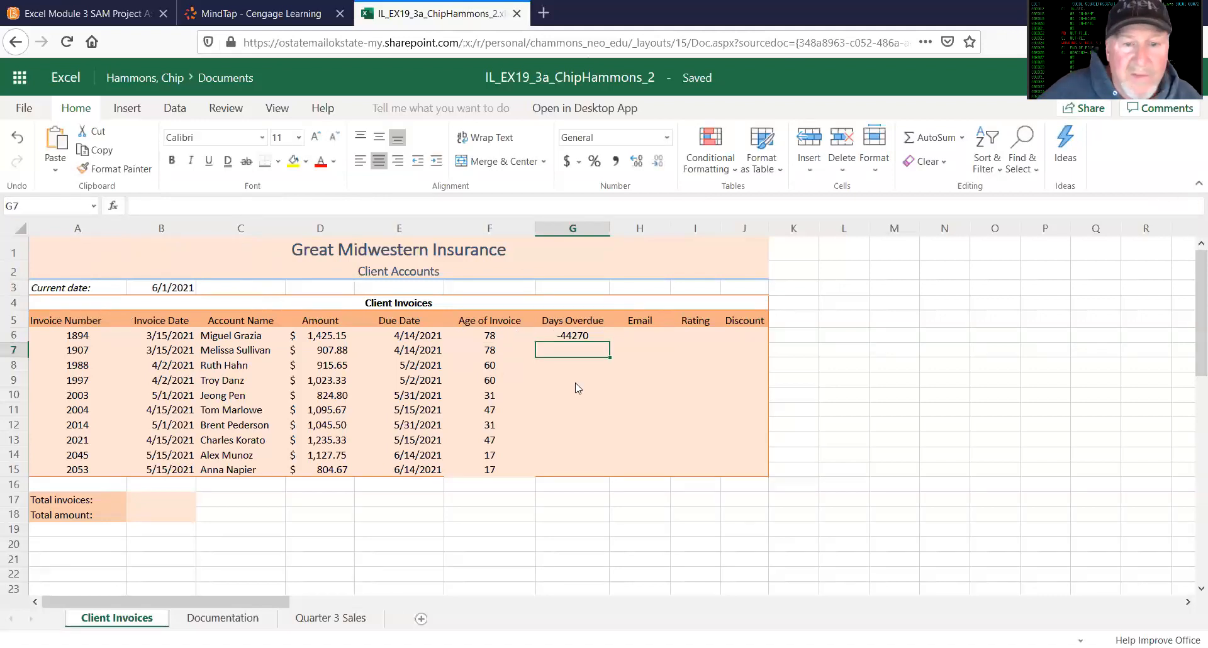
Step: Correct the G6 formula to subtract the due date from the current date, giving =IF(F6>30,$B$3-E6)
{"action": "left_click", "coordinate": [574, 340]}
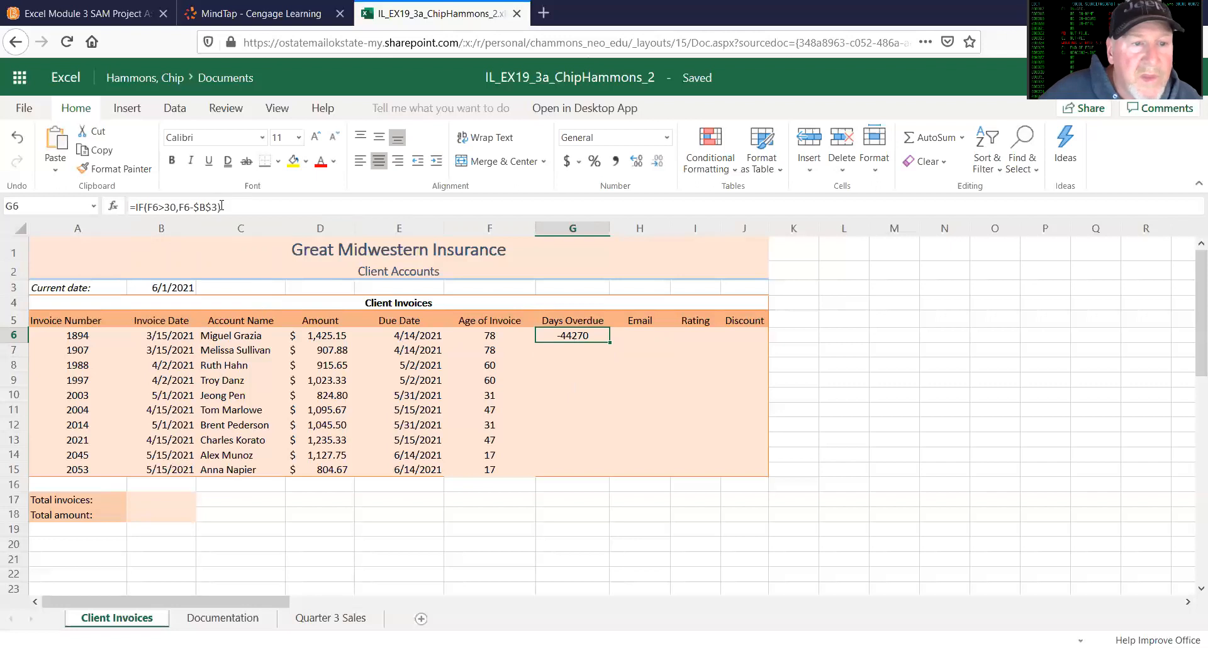
{"action": "left_click", "coordinate": [221, 206]}
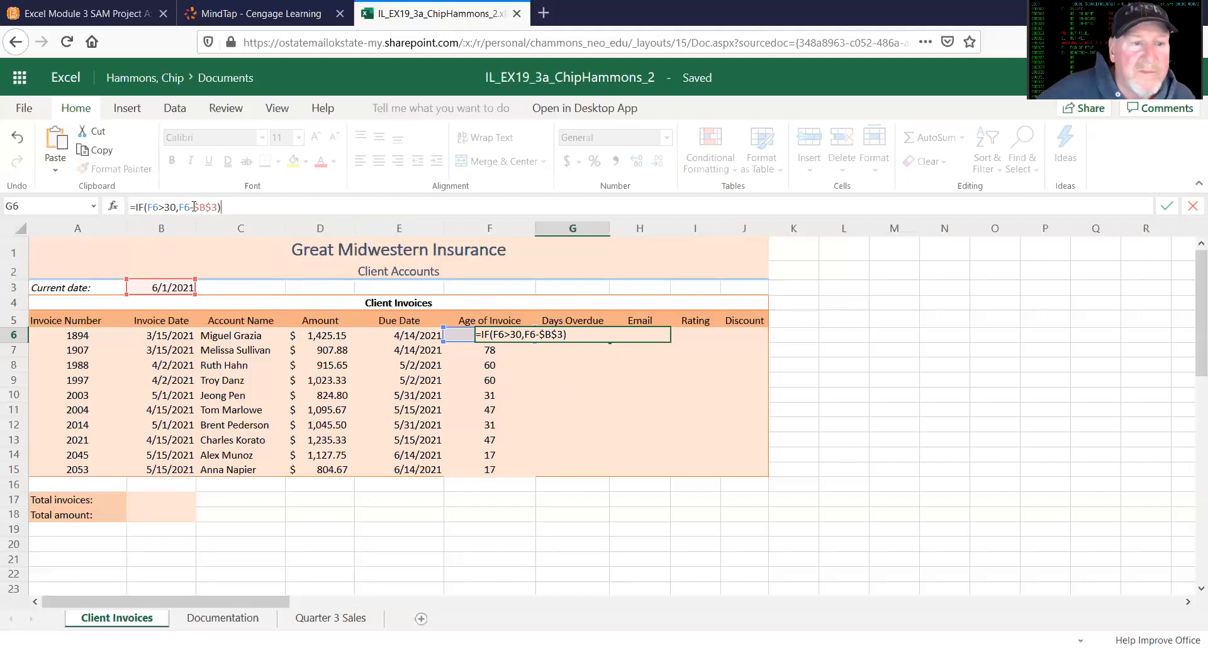
{"action": "left_click_drag", "start_coordinate": [190, 208], "coordinate": [194, 208]}
{"action": "key", "text": "BackSpace"}
{"action": "key", "text": "BackSpace"}
{"action": "key", "text": "BackSpace"}
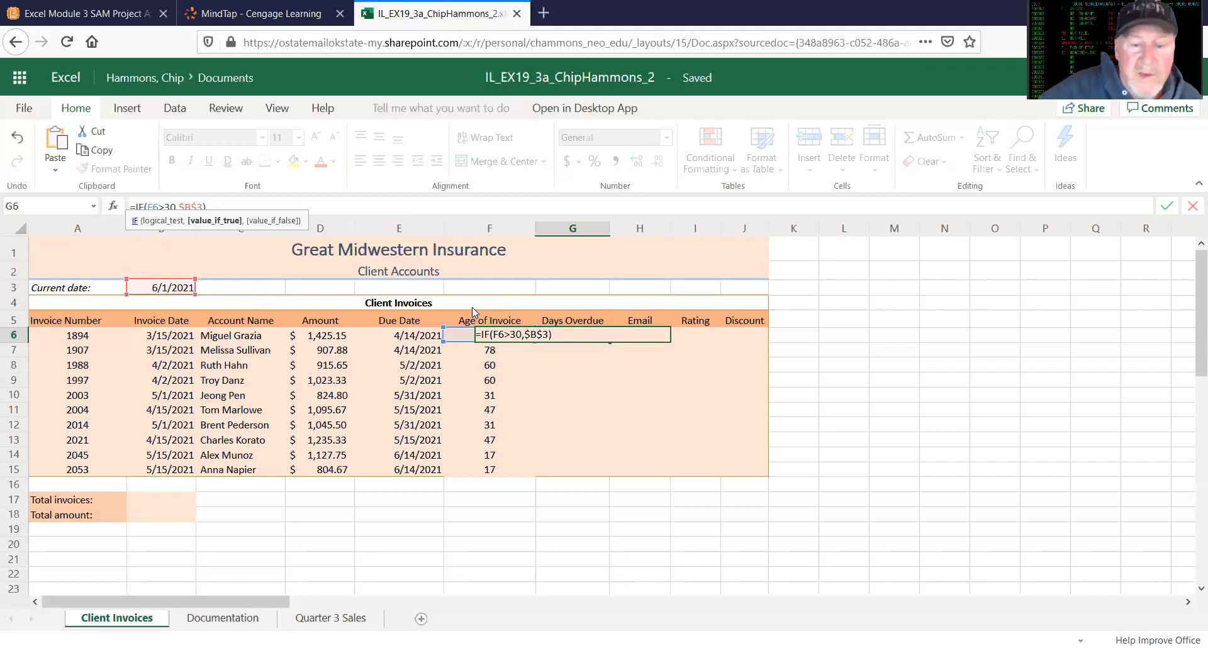
{"action": "type", "text": "-"}
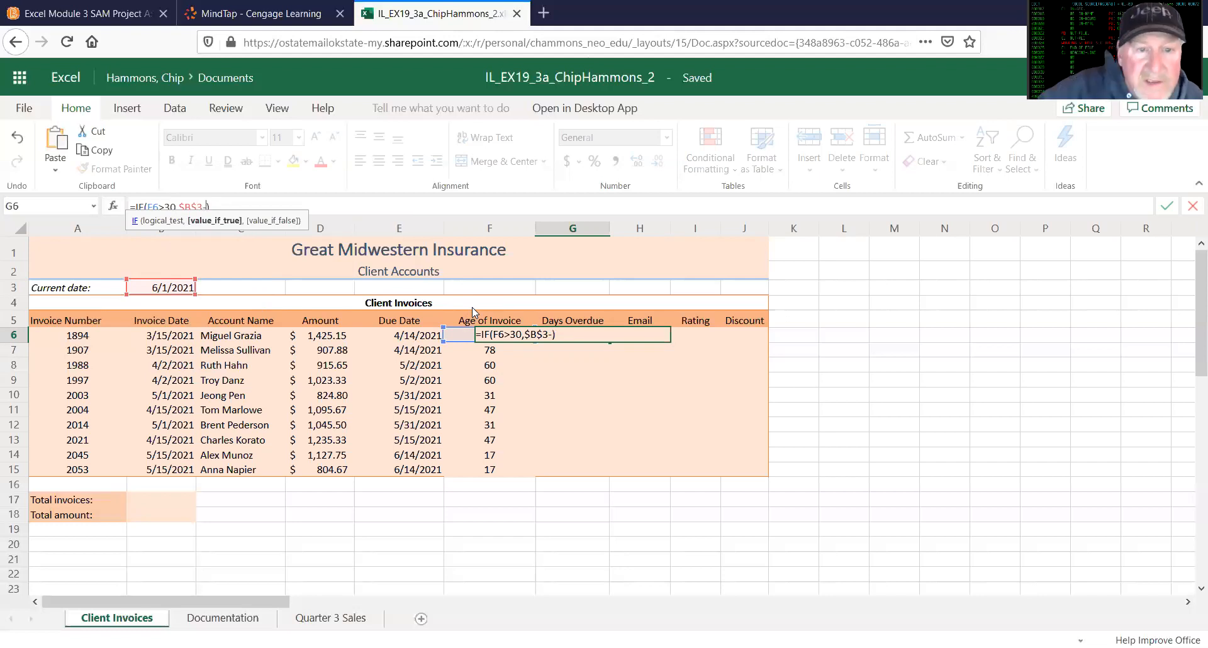
{"action": "type", "text": "e6"}
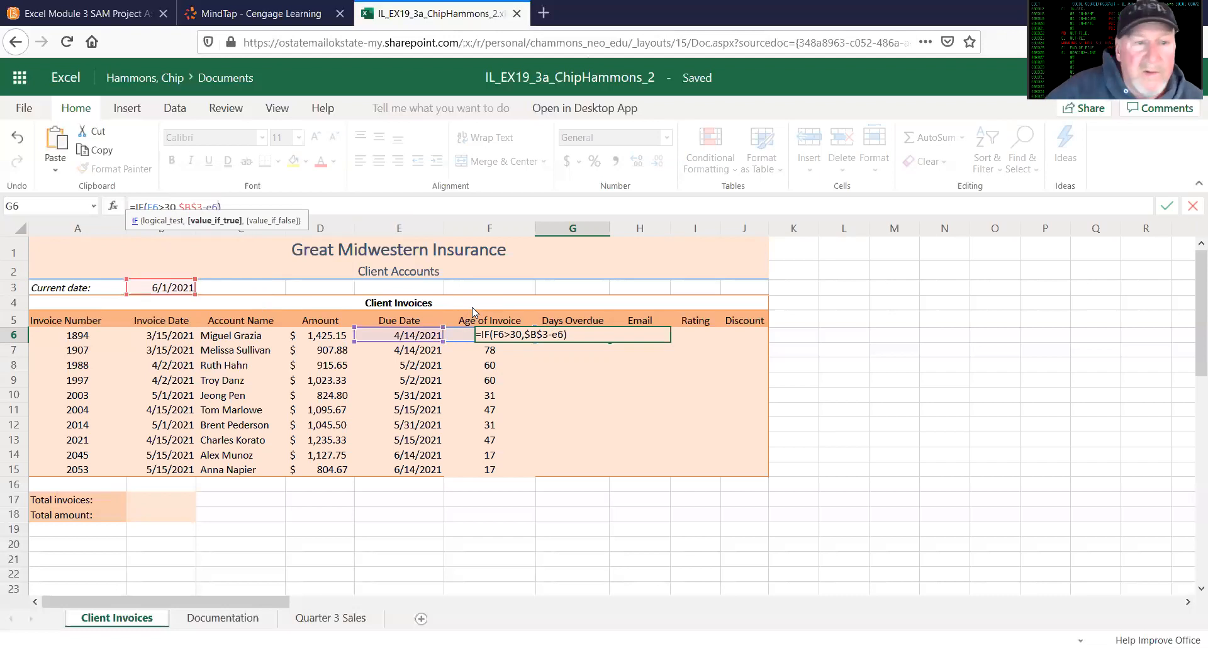
{"action": "key", "text": "Return"}
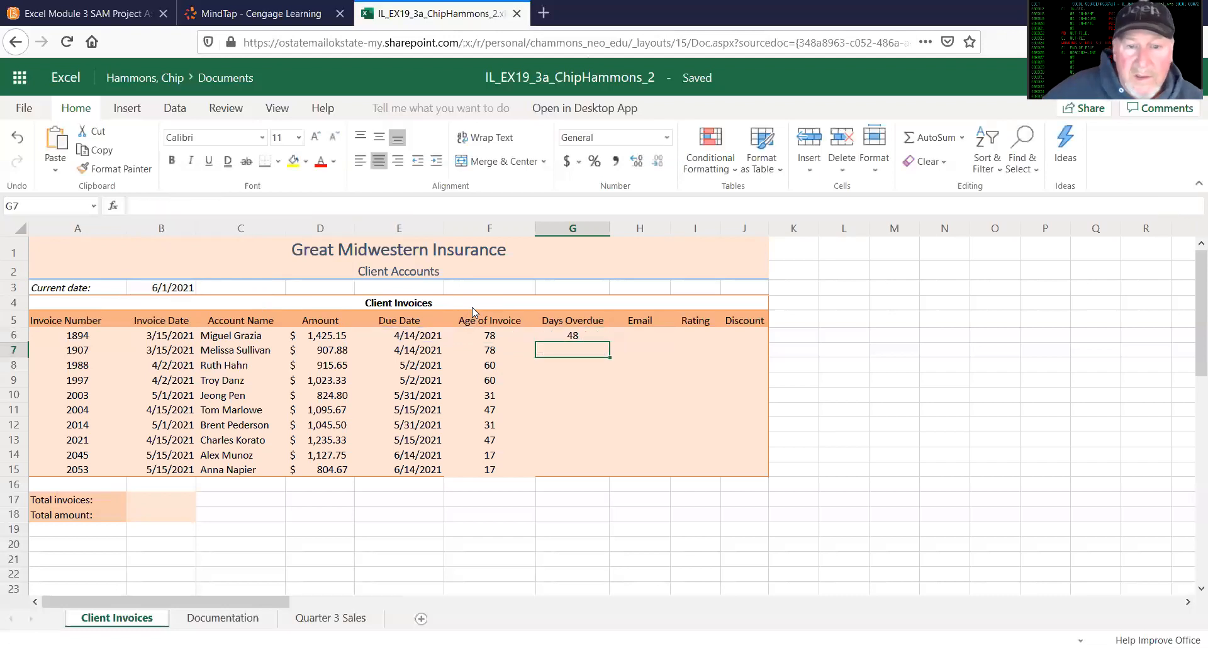
Step: Add 0 as the value-if-false argument in G6 so that the formula reads =IF(F6>30,$B$3-E6,0)
{"action": "left_click", "coordinate": [579, 337]}
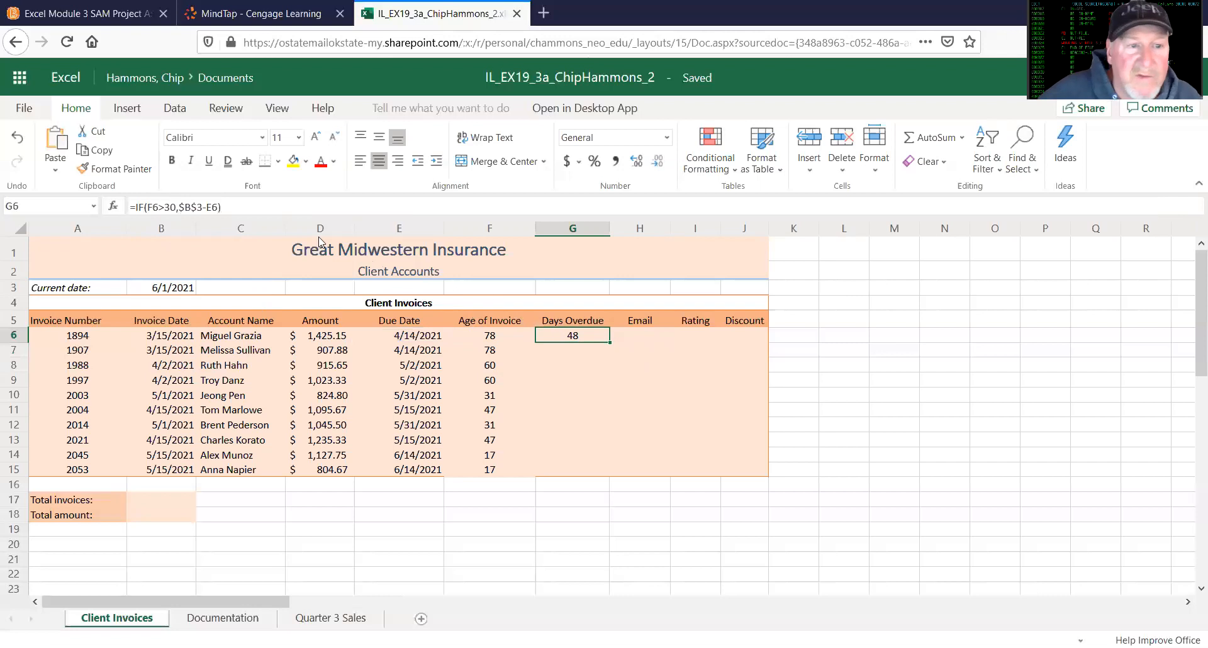
{"action": "left_click", "coordinate": [223, 208]}
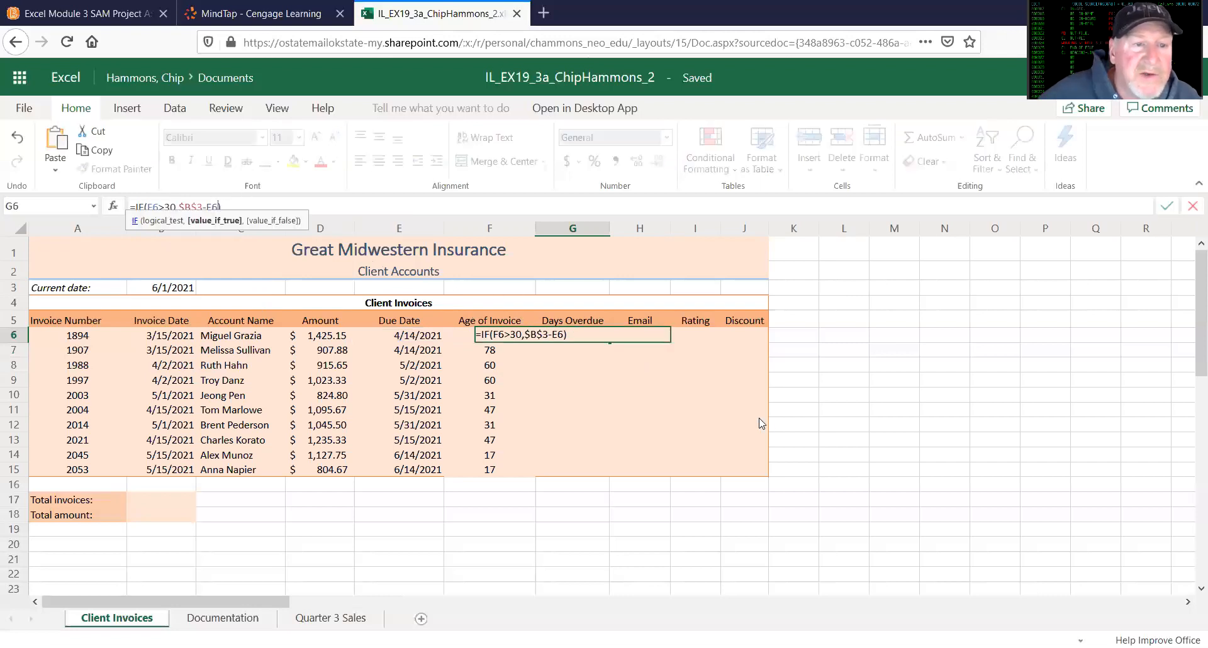
{"action": "type", "text": ","}
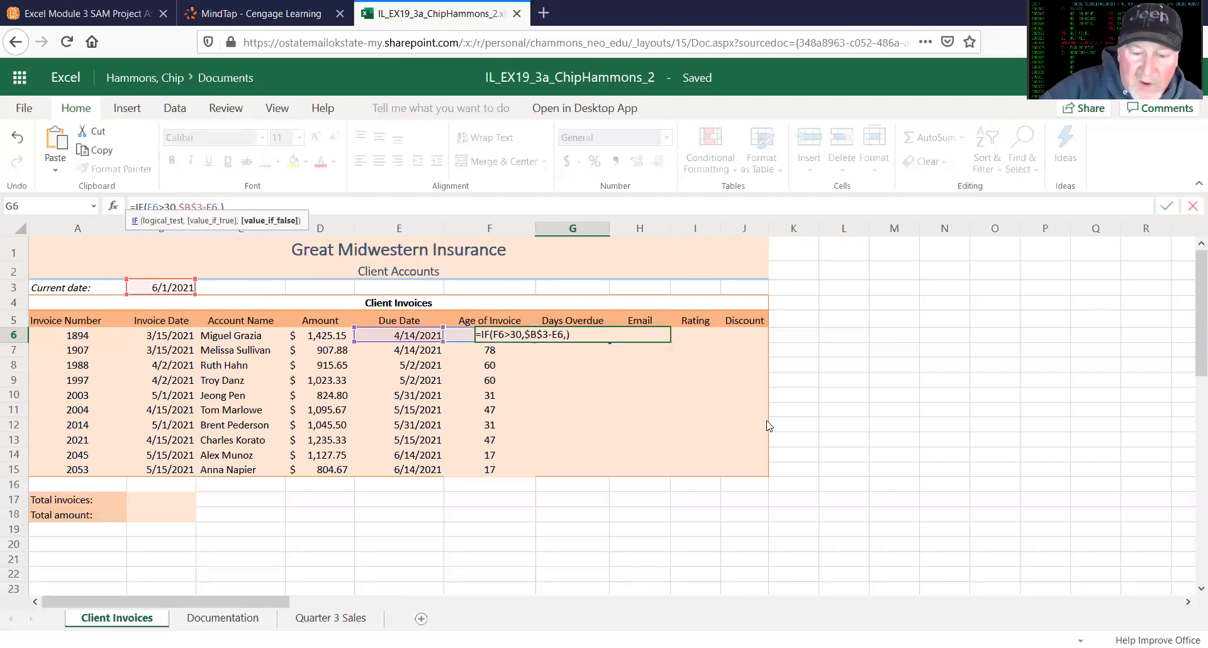
{"action": "type", "text": "0"}
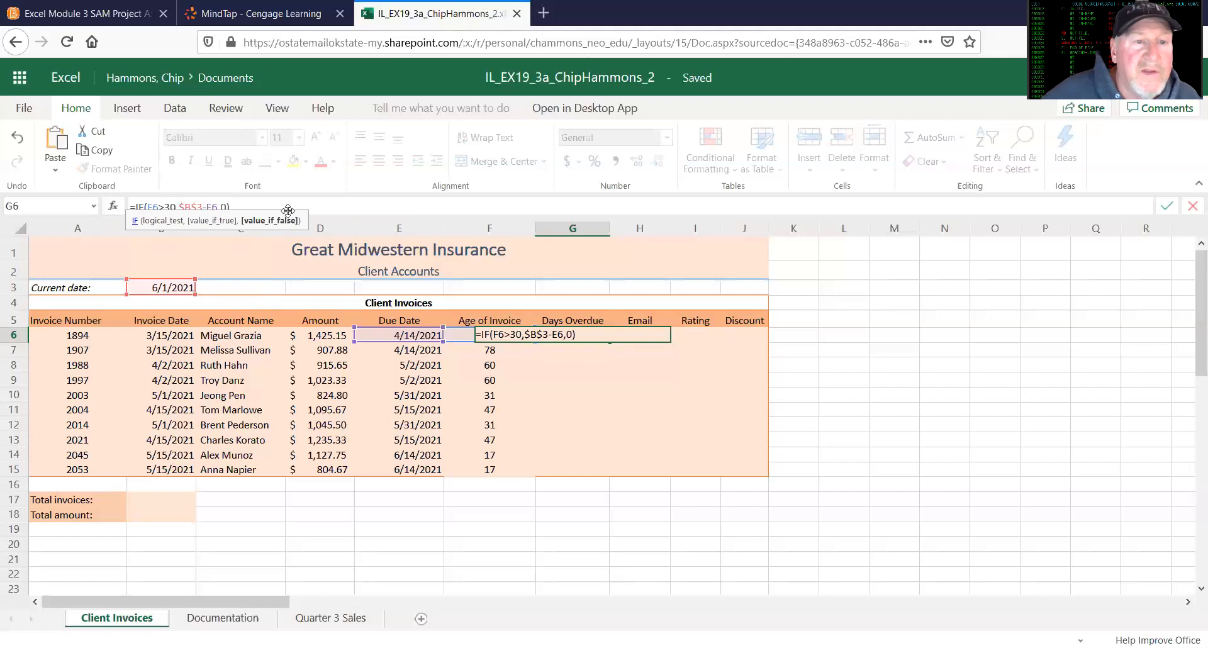
{"action": "left_click", "coordinate": [354, 230]}
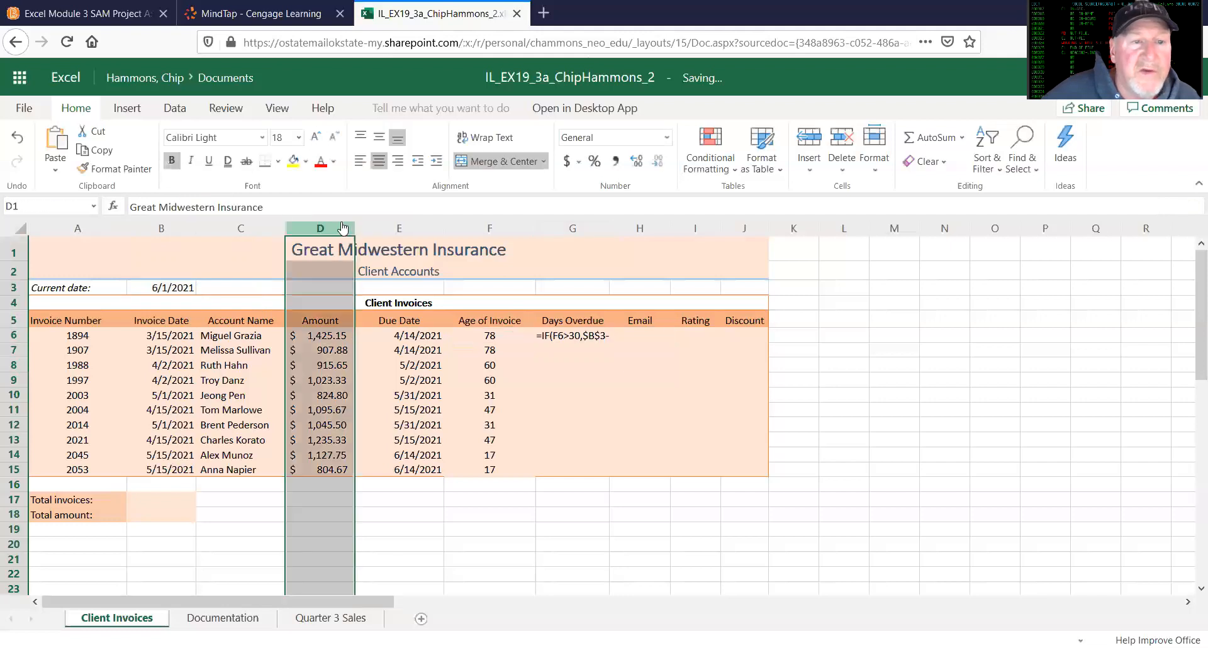
Step: Fill the days-overdue formula from G6 down through G15
{"action": "left_click", "coordinate": [578, 340]}
{"action": "left_click_drag", "start_coordinate": [608, 341], "coordinate": [590, 469]}
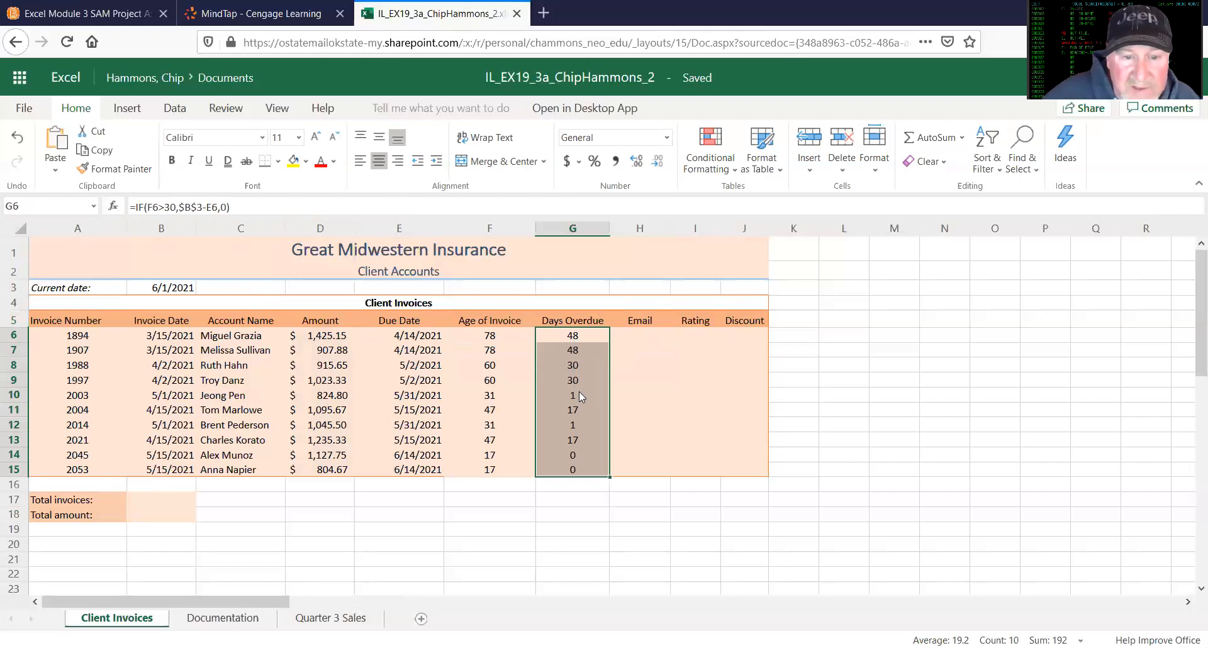
Step: Compare the invoice age and days overdue formulas and results in rows 10 and 14
{"action": "left_click", "coordinate": [486, 396]}
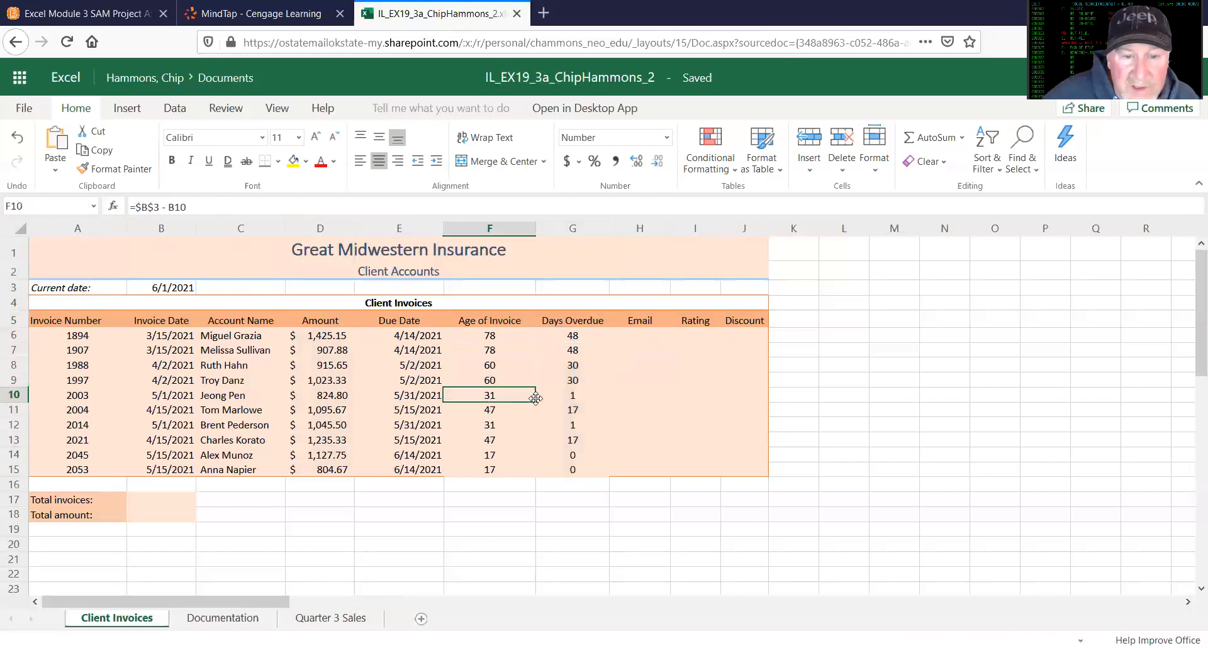
{"action": "left_click", "coordinate": [573, 400]}
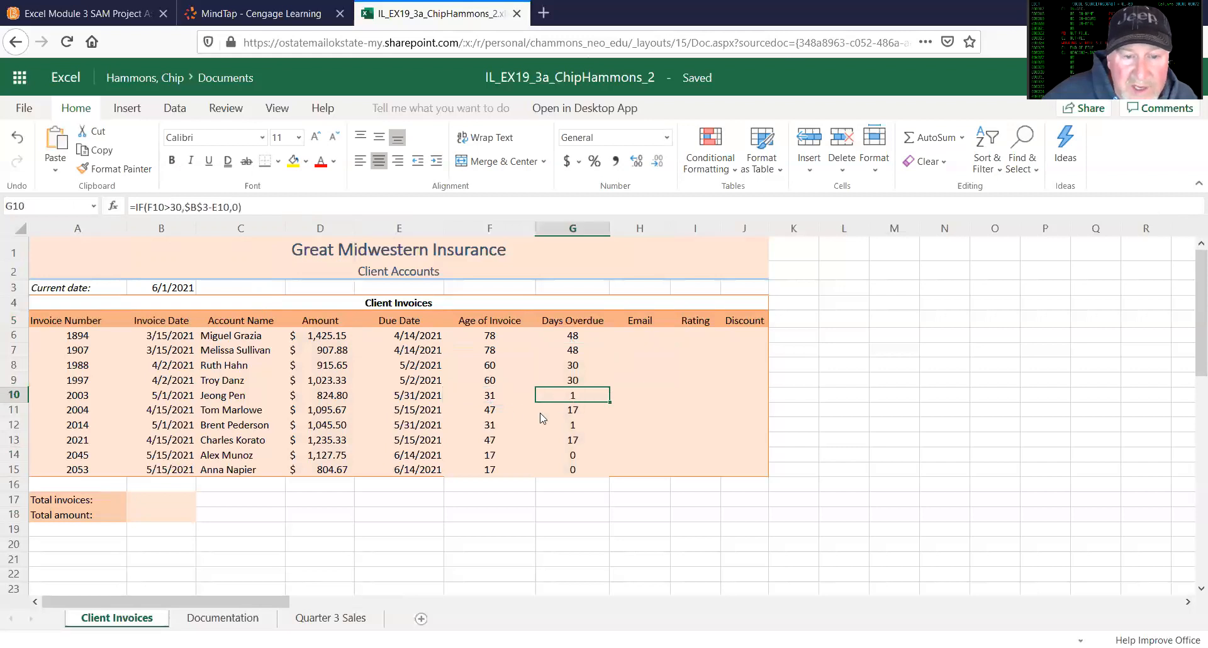
{"action": "left_click", "coordinate": [493, 456]}
{"action": "left_click", "coordinate": [574, 456]}
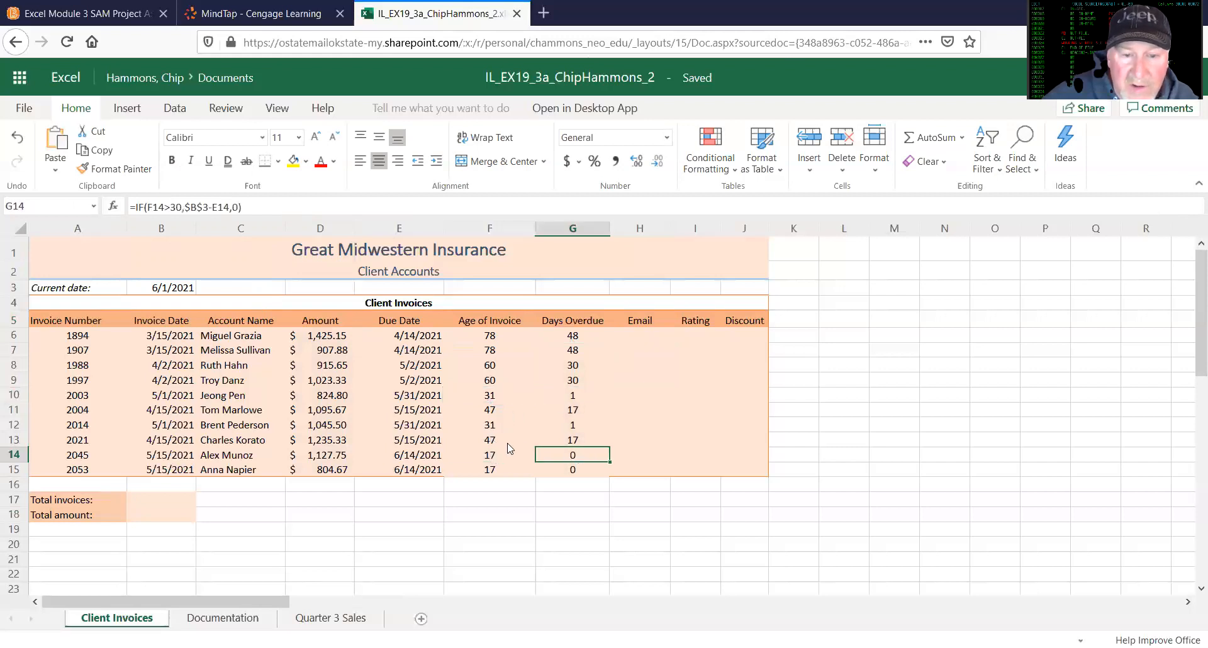